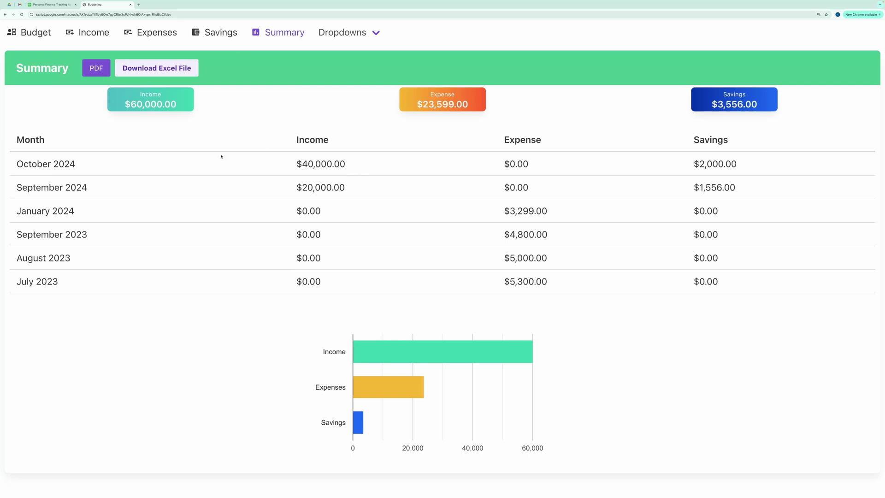
Step: Browse the Budget, Income, Expense and Savings pages, then return to the Summary
scroll(193, 224, "down", 2)
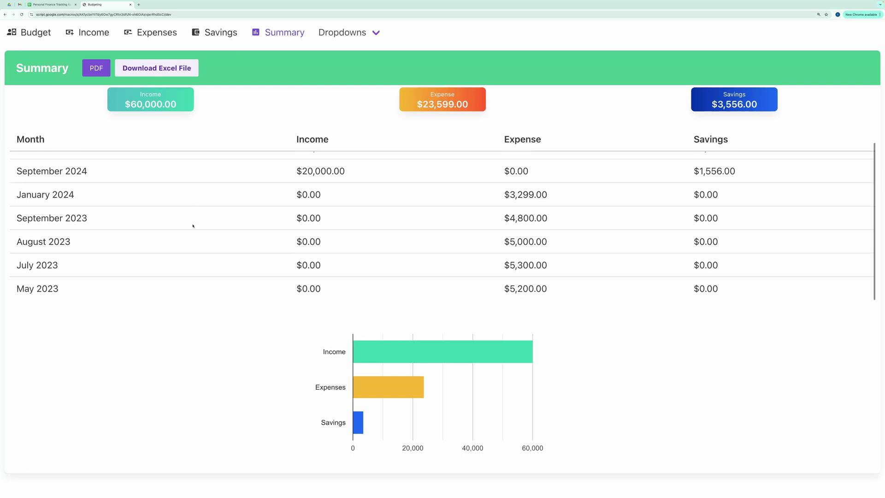
scroll(198, 224, "up", 2)
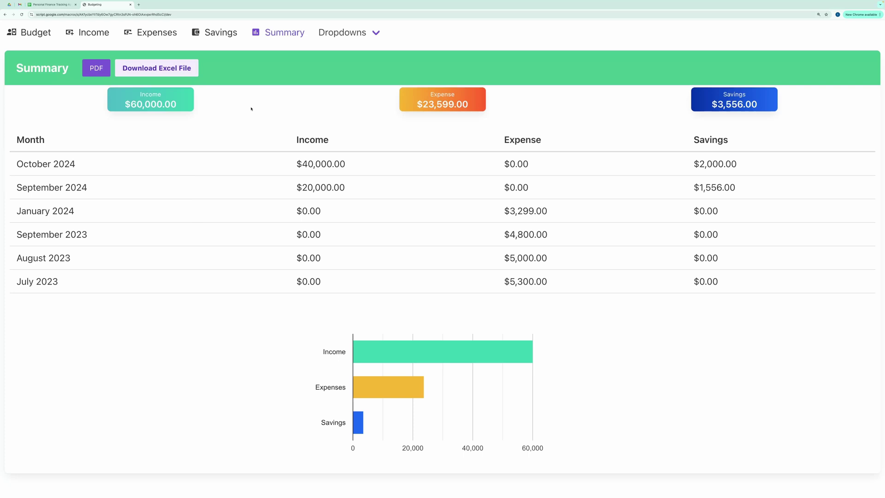
left_click(18, 33)
left_click(90, 32)
left_click(138, 33)
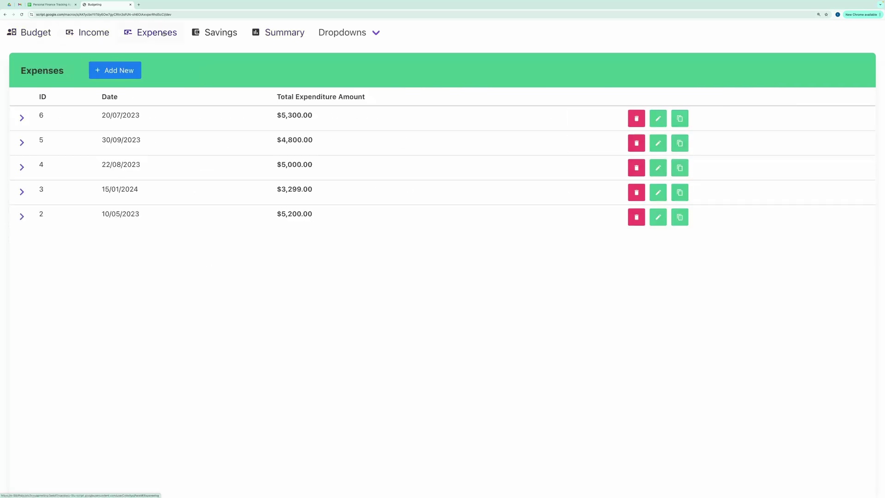
left_click(224, 33)
left_click(295, 35)
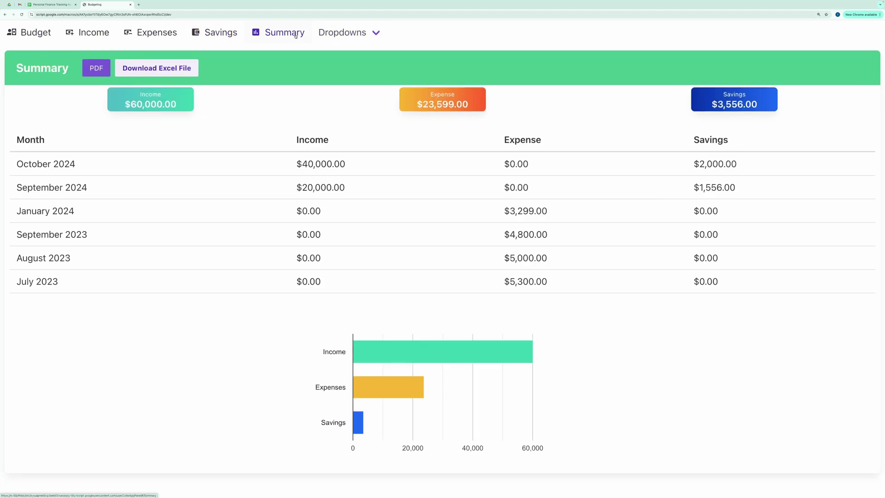
Step: Look through the Income, Saving and Expense category pages, then go back to the Summary
left_click(374, 34)
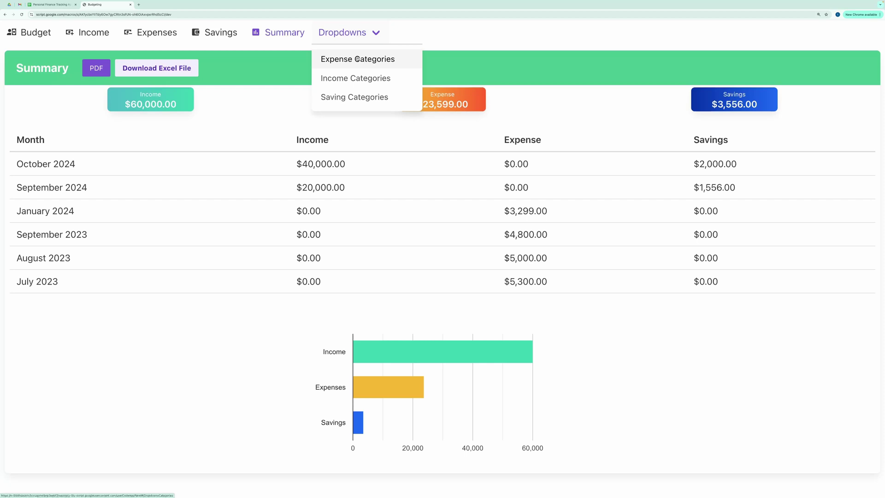
left_click(355, 78)
left_click(354, 97)
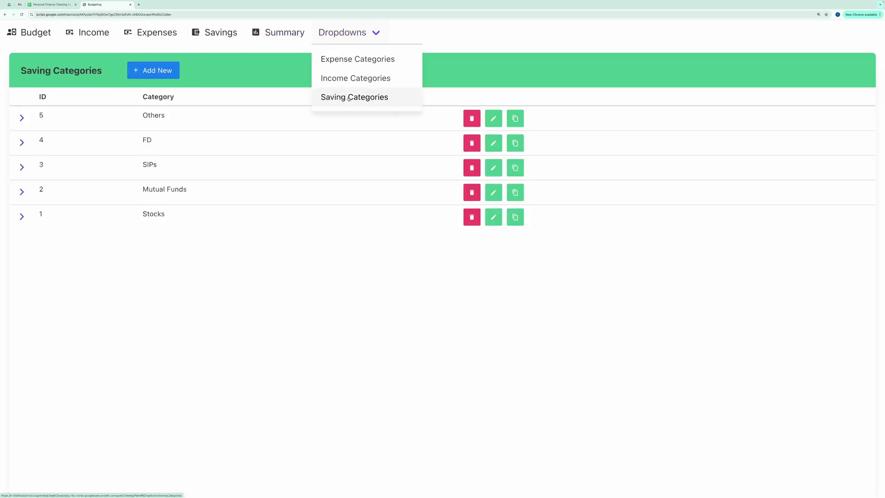
left_click(349, 60)
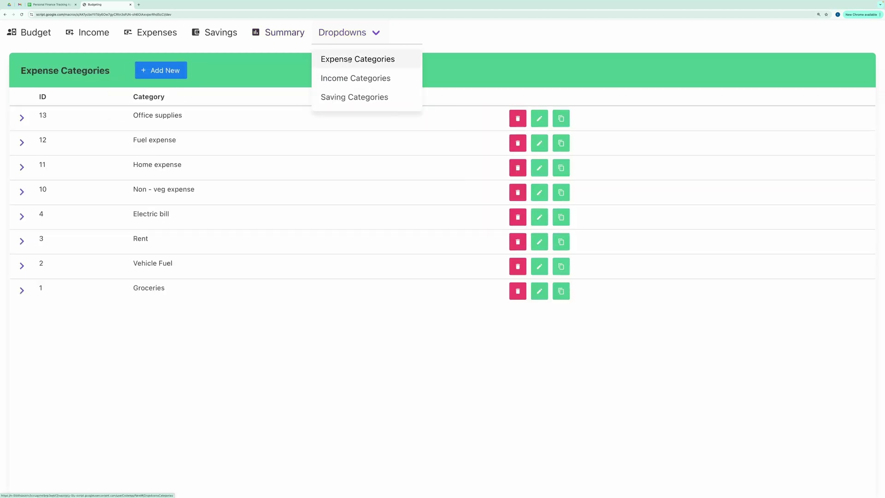
left_click(288, 39)
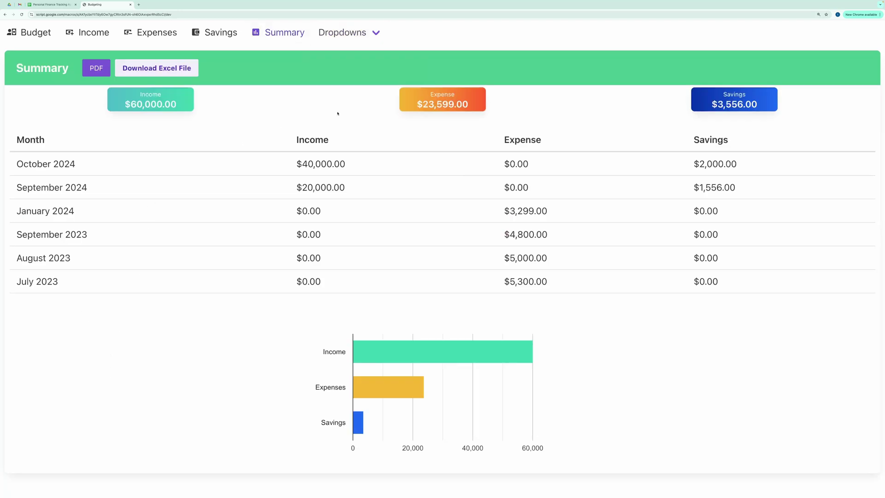
Step: On the Income Categories page, add and submit a new category named 'Income from Rent'
left_click(359, 38)
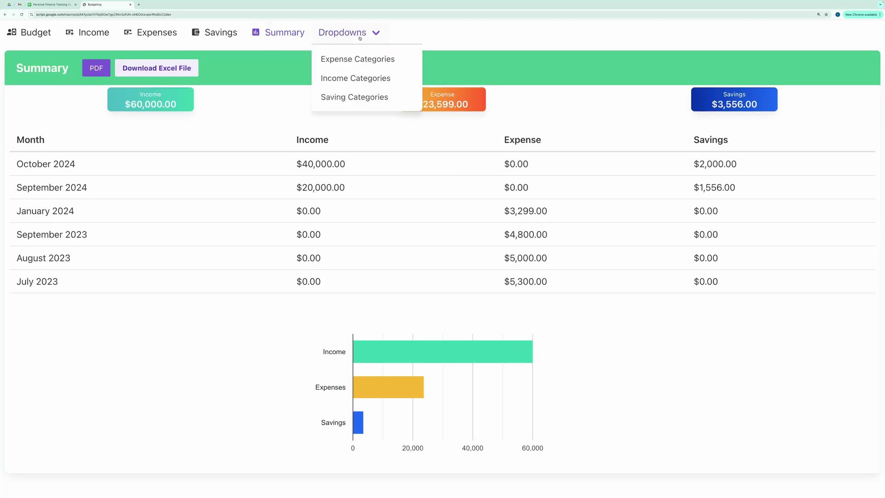
left_click(340, 79)
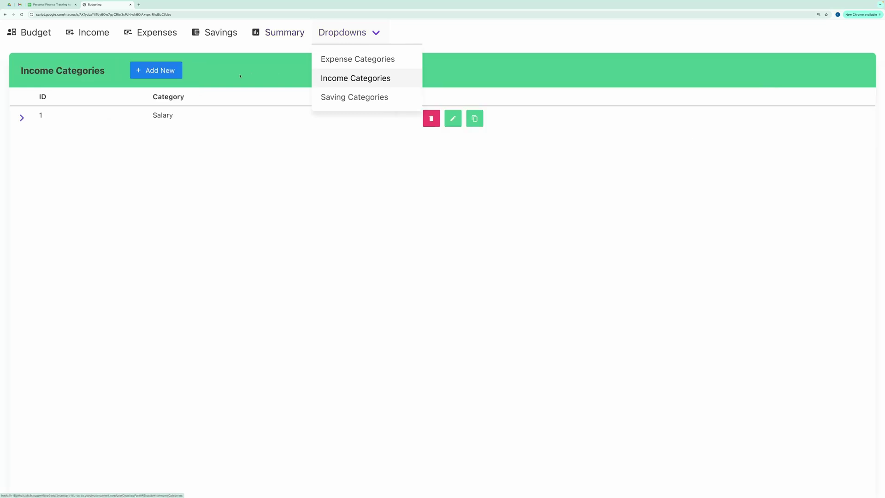
left_click(76, 259)
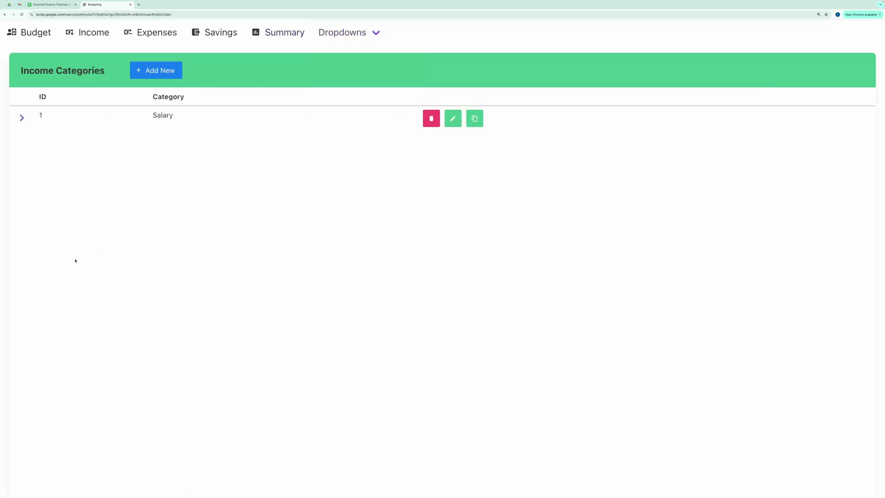
left_click(152, 72)
left_click(95, 118)
type("Income fro")
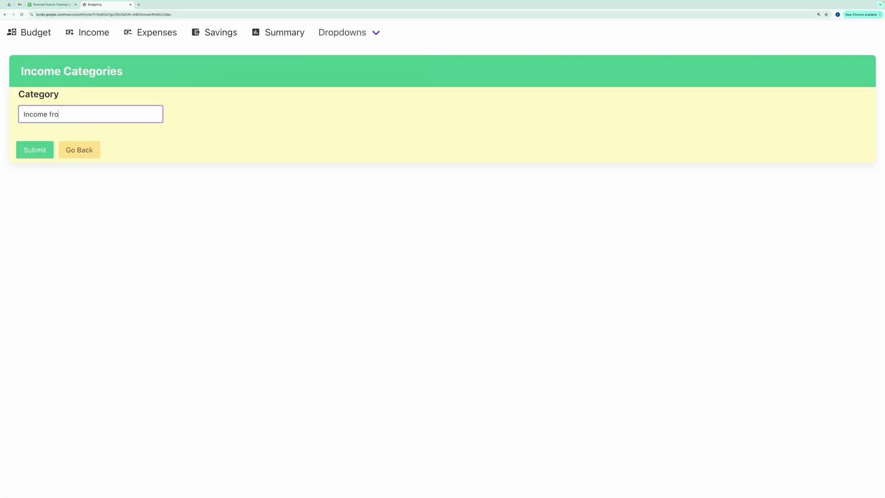
type("m Rent")
left_click(32, 155)
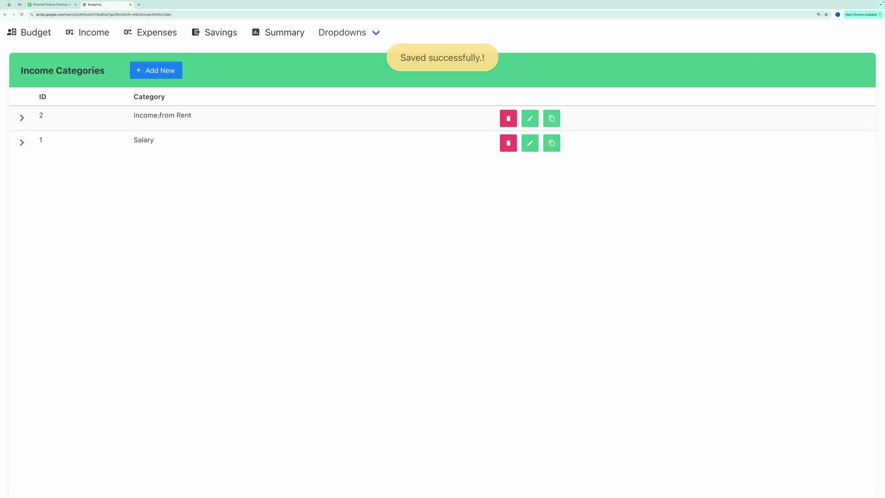
left_click_drag(134, 115, 214, 114)
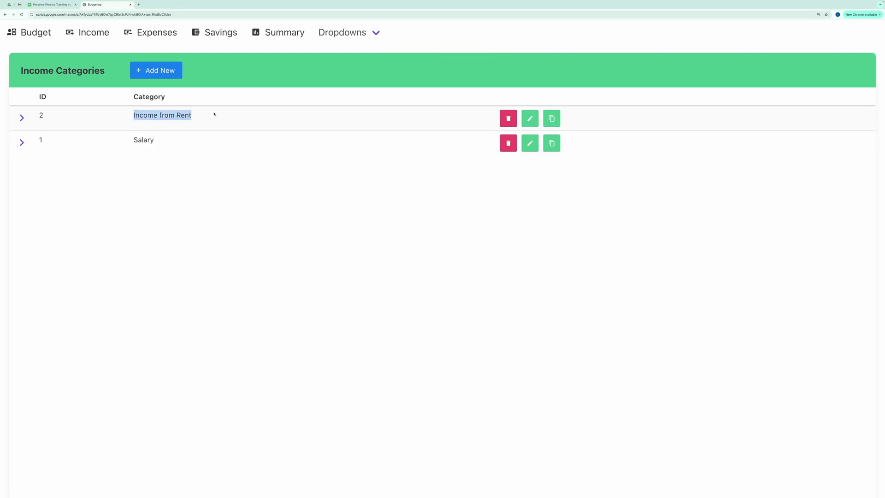
Step: Glance at the Expense and Saving category pages, then switch to the Budget list
left_click(376, 33)
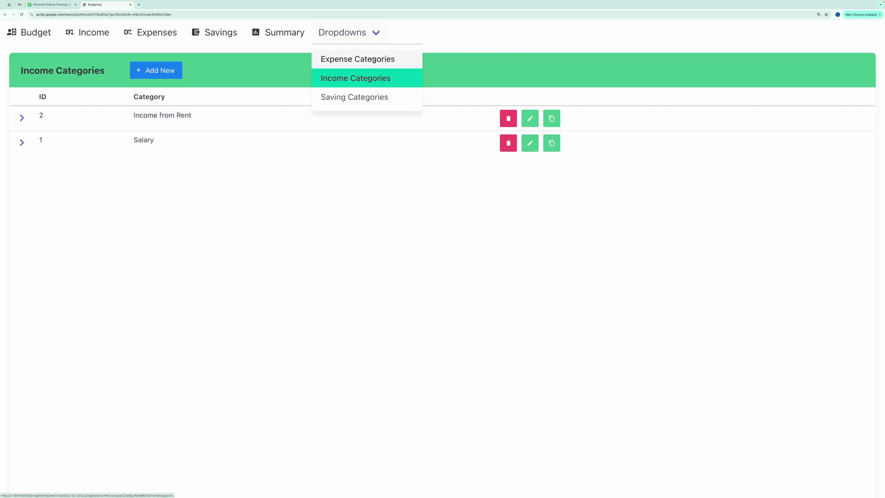
left_click(372, 60)
left_click(360, 97)
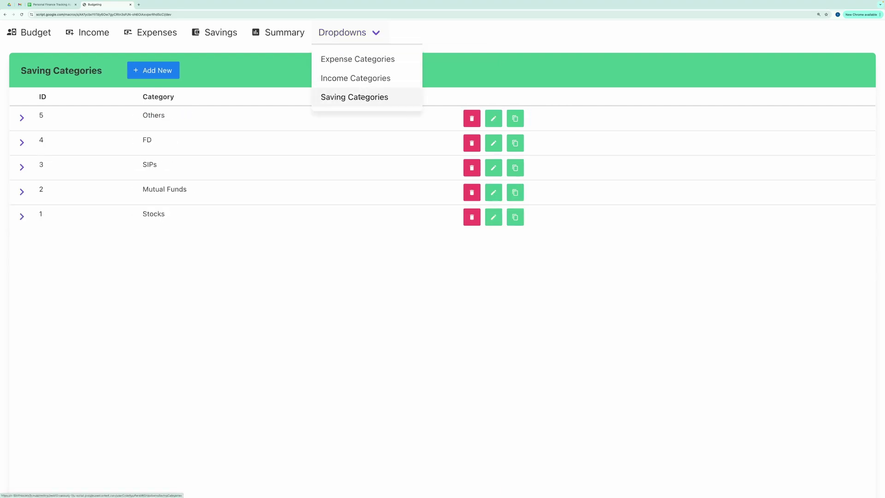
left_click(354, 36)
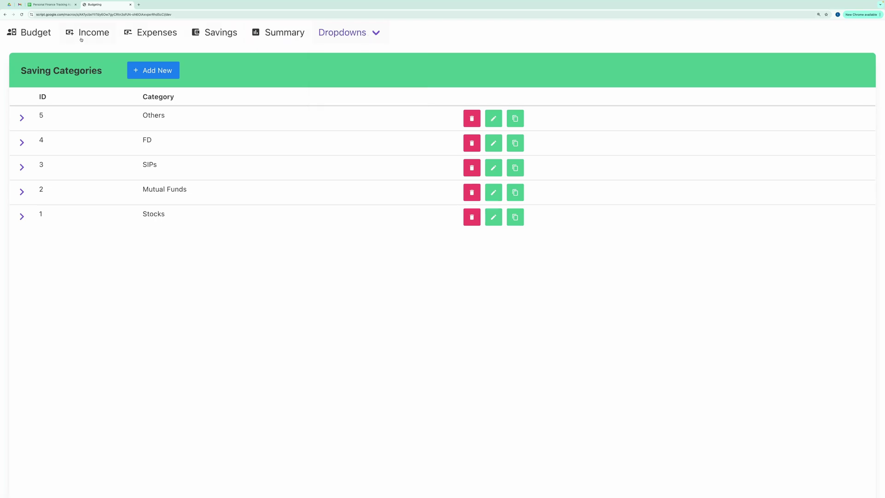
left_click(35, 35)
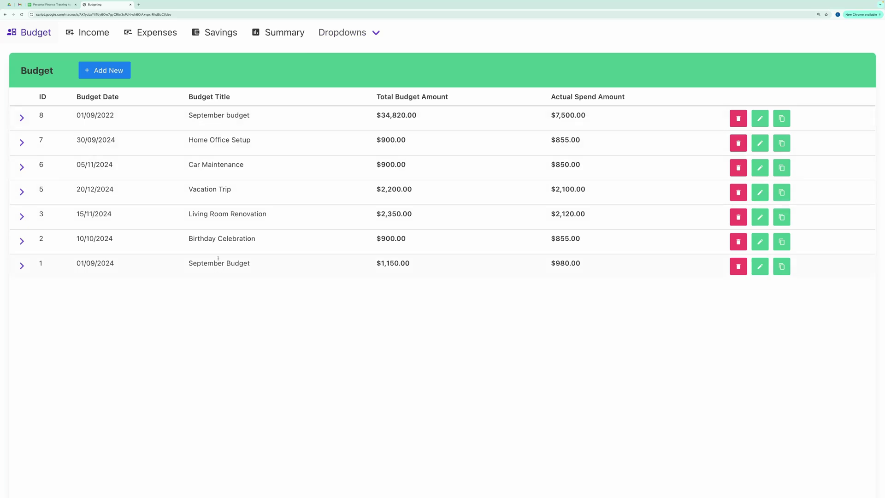
Step: Highlight the budget titles, dates and the Total Budget and Actual Spend headings
left_click_drag(192, 120, 209, 228)
left_click_drag(131, 107, 72, 97)
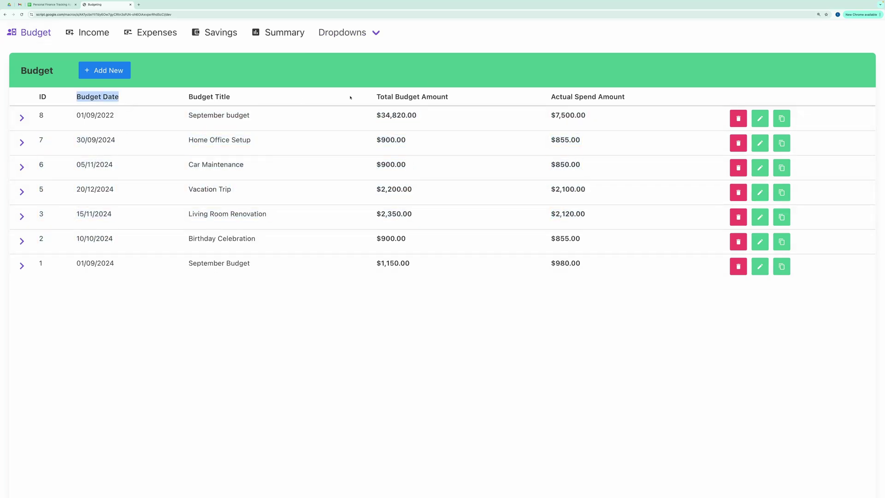
left_click_drag(371, 95, 635, 98)
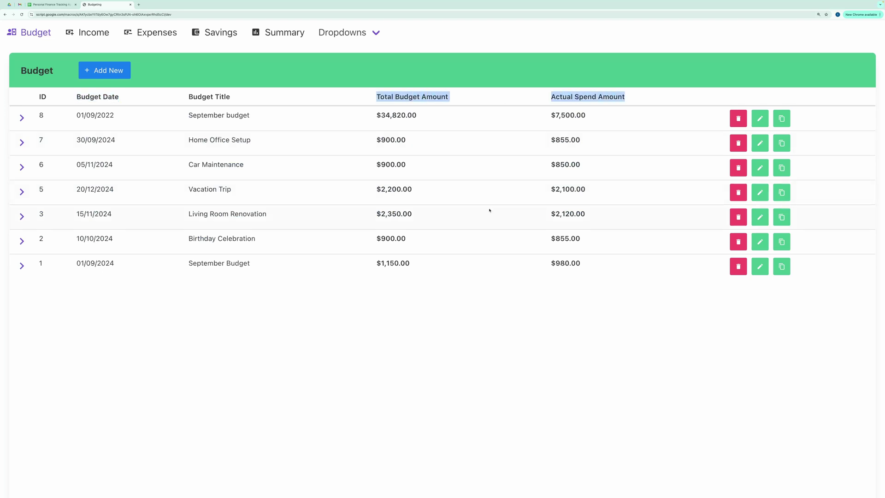
Step: Expand and collapse the Home Office Setup, Car Maintenance, Vacation Trip and Living Room Renovation breakdowns
left_click(22, 143)
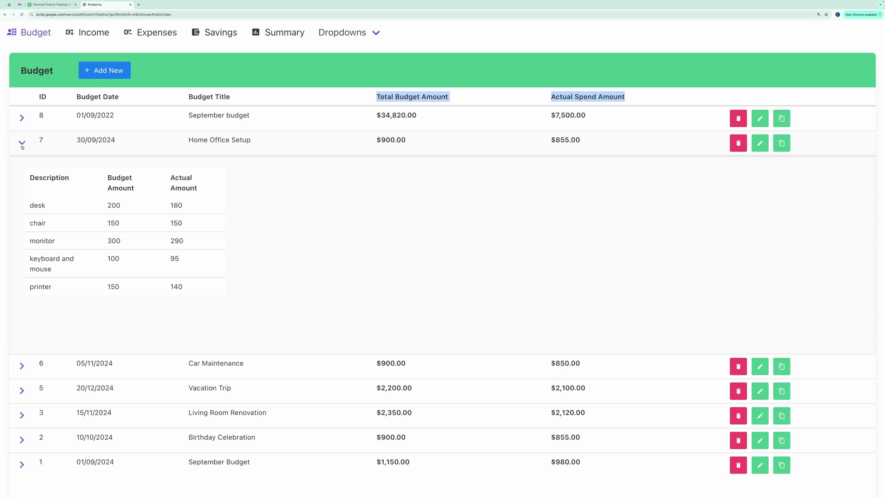
left_click(22, 144)
left_click(22, 166)
left_click(22, 167)
left_click(22, 192)
left_click(22, 192)
left_click(22, 216)
left_click(21, 216)
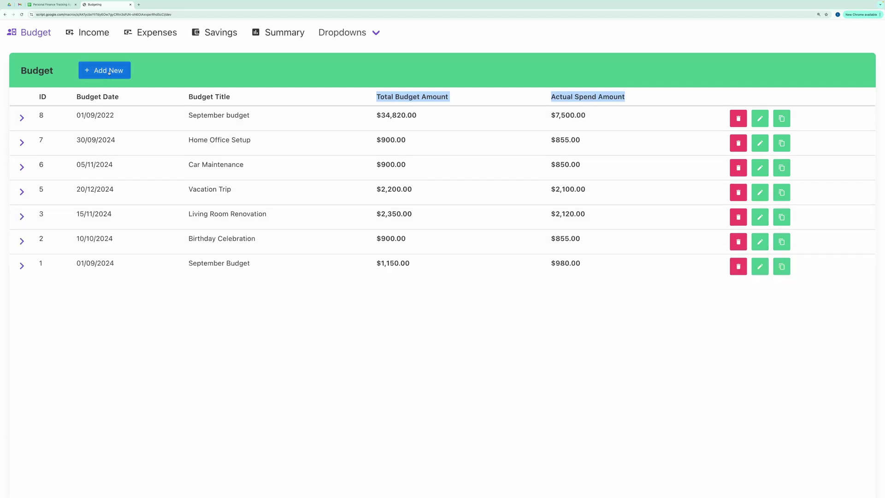
Step: Create a new budget dated 2 September 2024, titled 'Home Renovation', with a first entry 'Paint expenses'
left_click(109, 71)
left_click(77, 114)
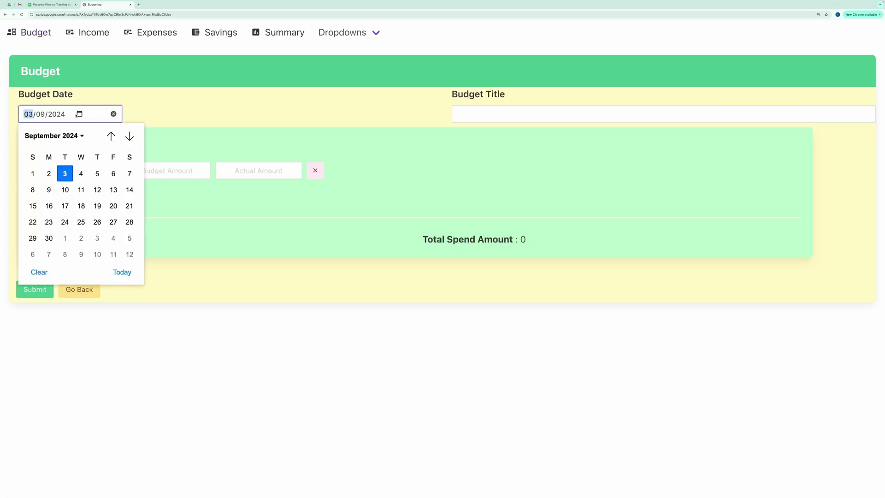
left_click(49, 173)
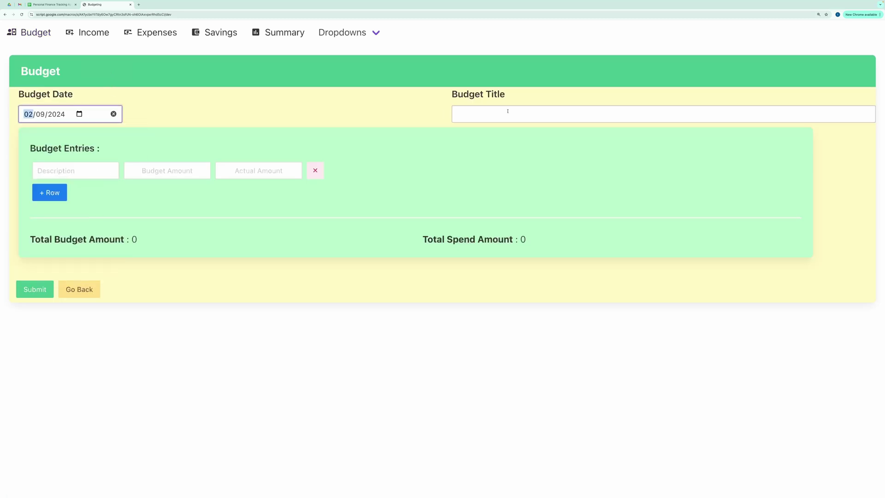
left_click(507, 111)
type("Home ")
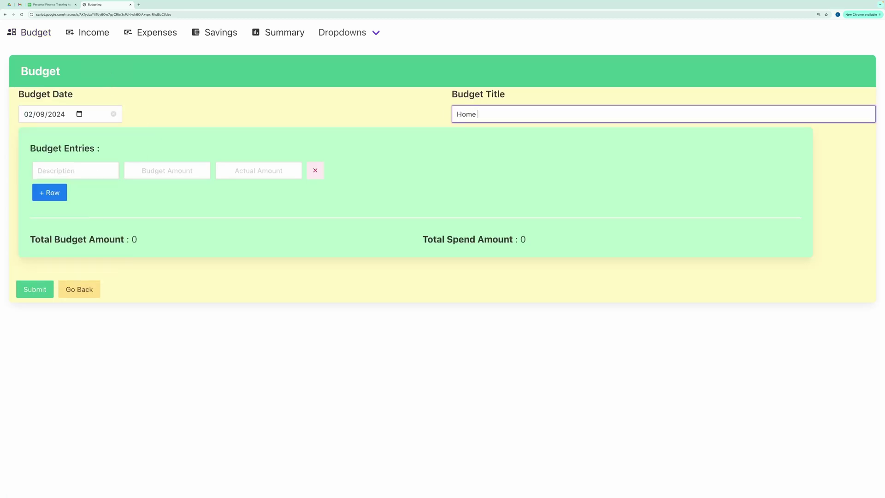
type("Renovation")
left_click(101, 172)
type("Paint expenses")
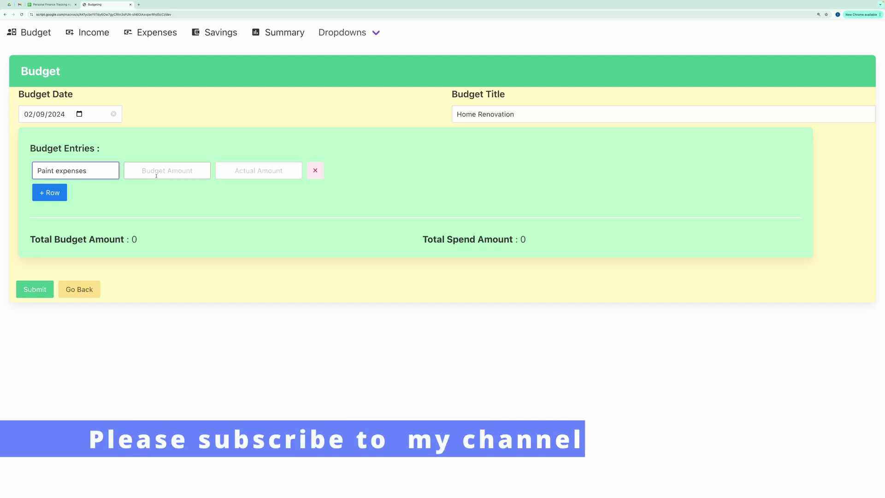
Step: Set budget amounts: Paint expenses 1000, Carpet 5000, Cleaning 2000
left_click(167, 171)
type("1000")
left_click(53, 190)
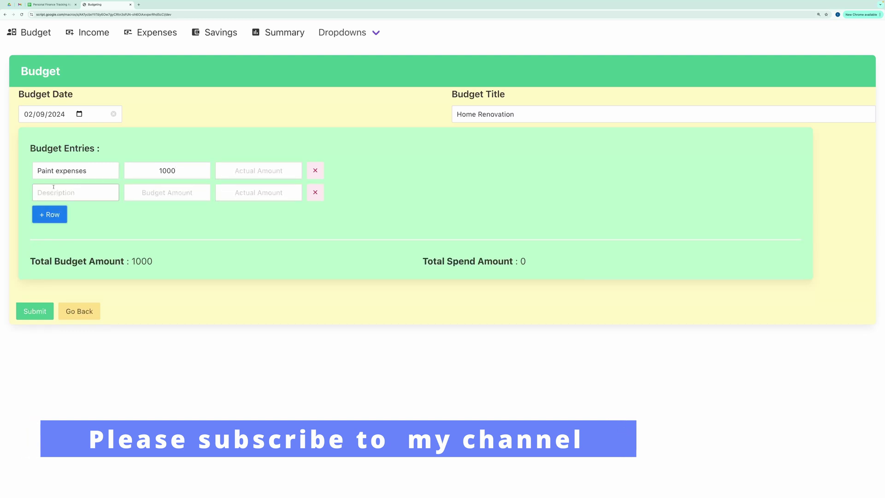
left_click(56, 200)
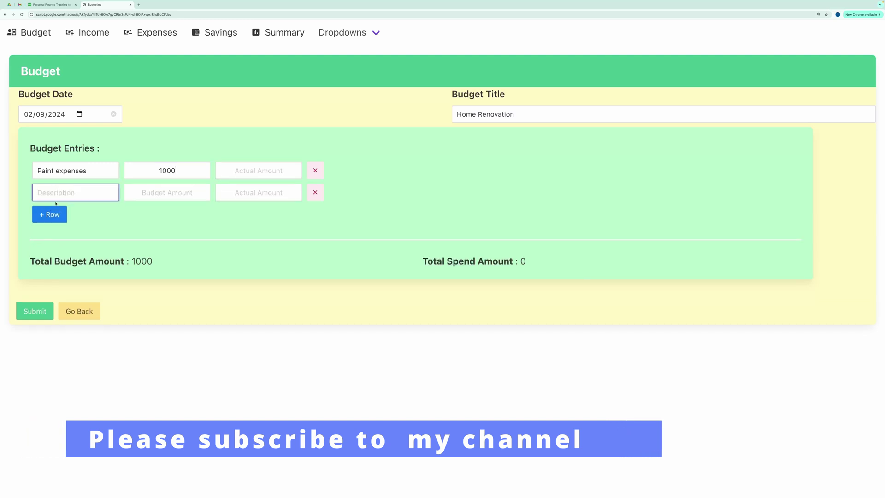
type("Carpet")
left_click(171, 190)
type("5000")
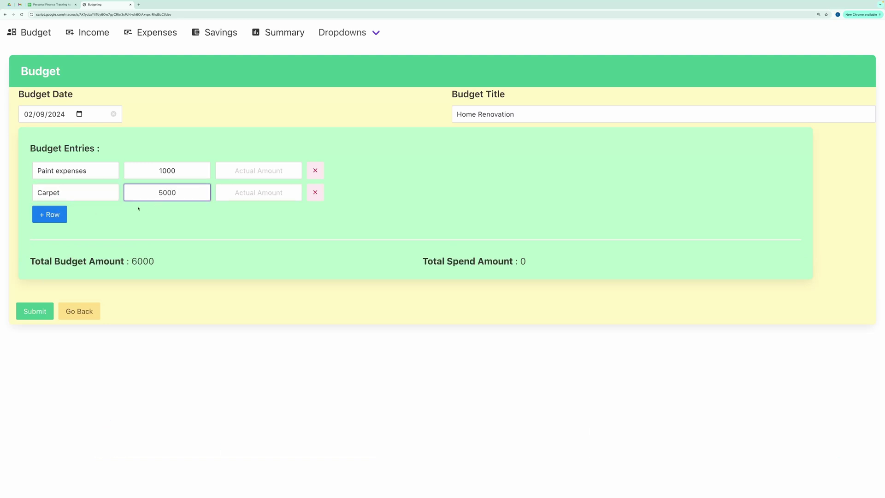
left_click(49, 214)
left_click(81, 217)
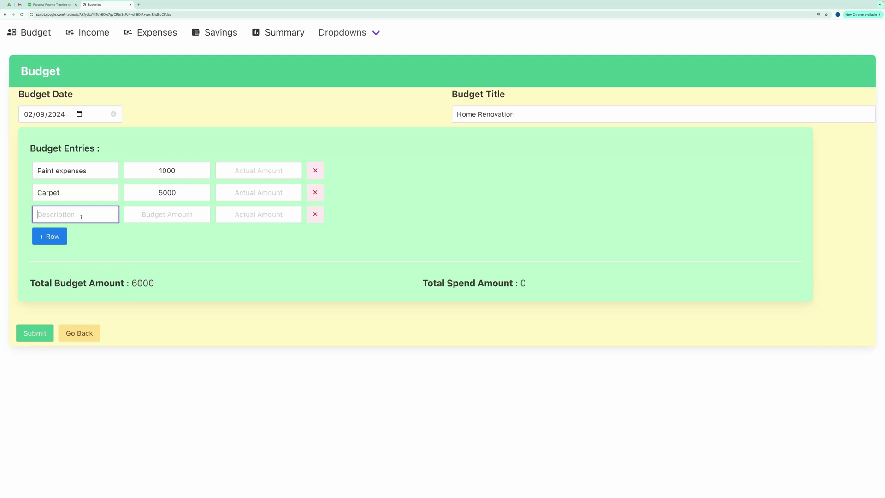
type("Cleaning")
left_click(164, 217)
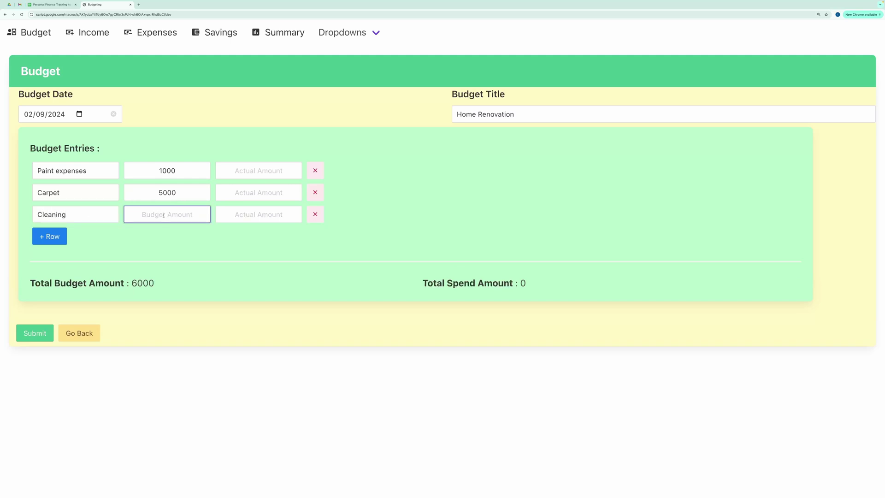
type("2000")
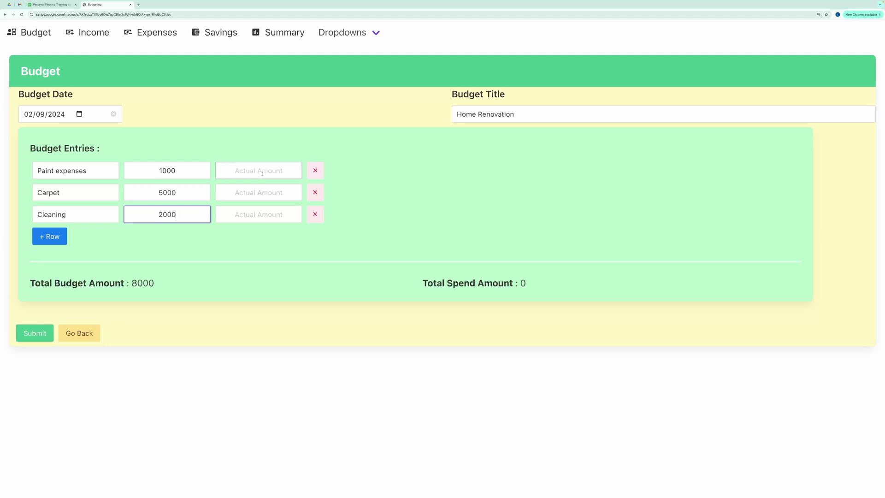
Step: Enter actual spends of 1000 for Paint expenses and 450 for Carpet, leaving Cleaning blank
left_click(257, 170)
type("1000")
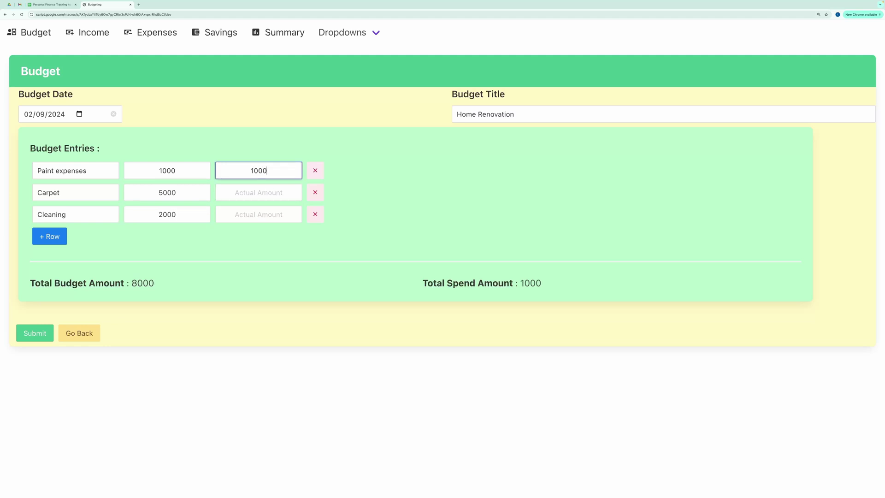
left_click(257, 191)
type("450")
left_click(260, 214)
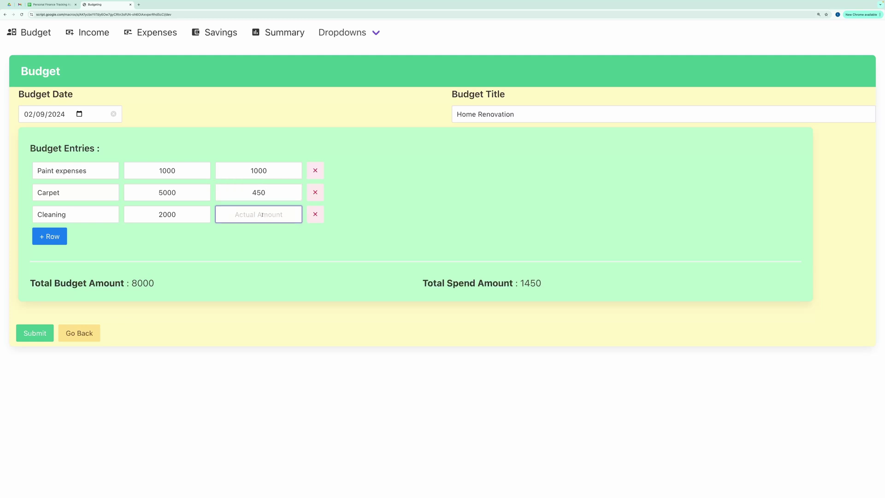
type("100")
key("BackSpace")
key("BackSpace")
key("BackSpace")
left_click(252, 235)
Step: Add a fourth entry 'ddgsdfs' budgeted at 800 and save the Home Renovation budget
left_click(57, 238)
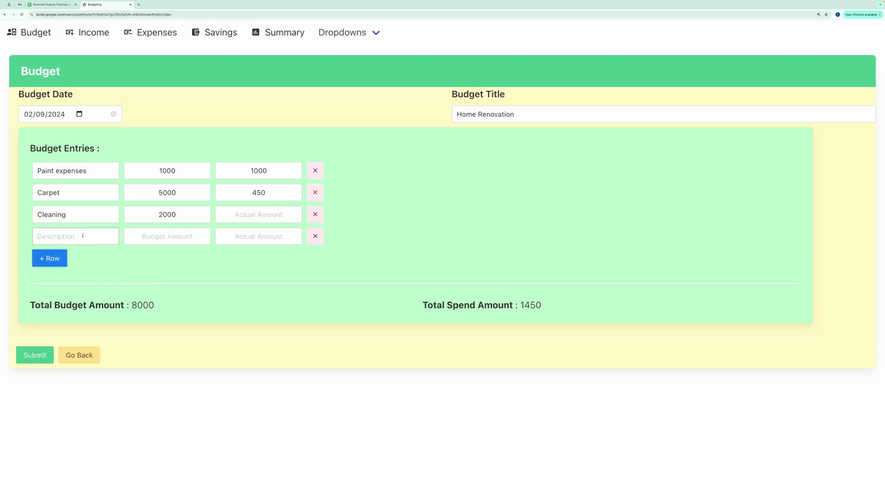
left_click(82, 236)
type("ddgsdfs")
left_click(182, 241)
type("800")
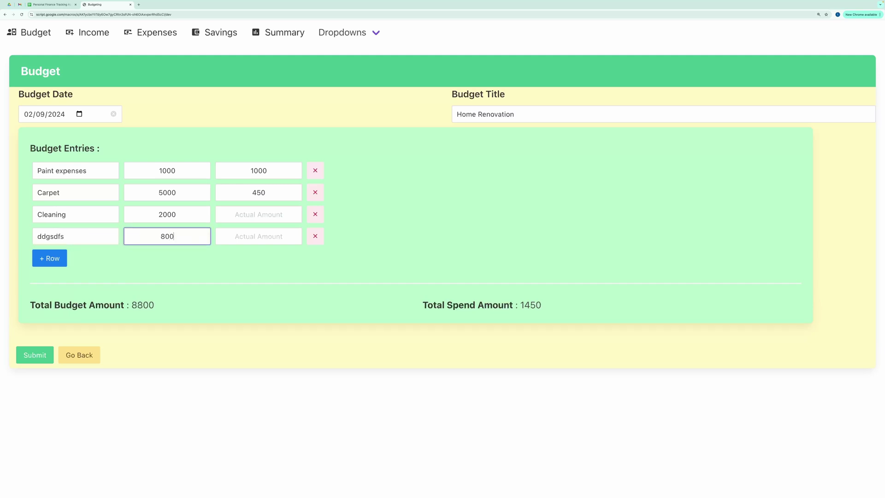
left_click(32, 357)
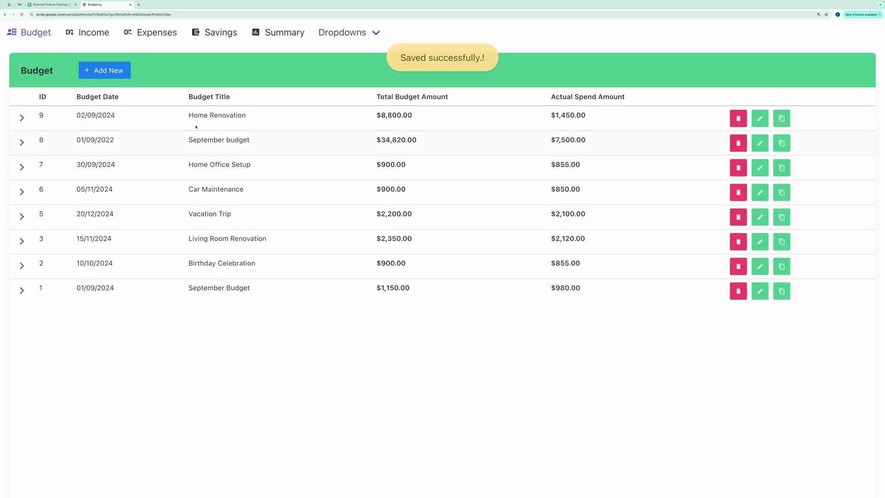
Step: Highlight the saved Home Renovation totals in the Budget list, then clear the highlight
left_click_drag(186, 115, 611, 115)
left_click(611, 115)
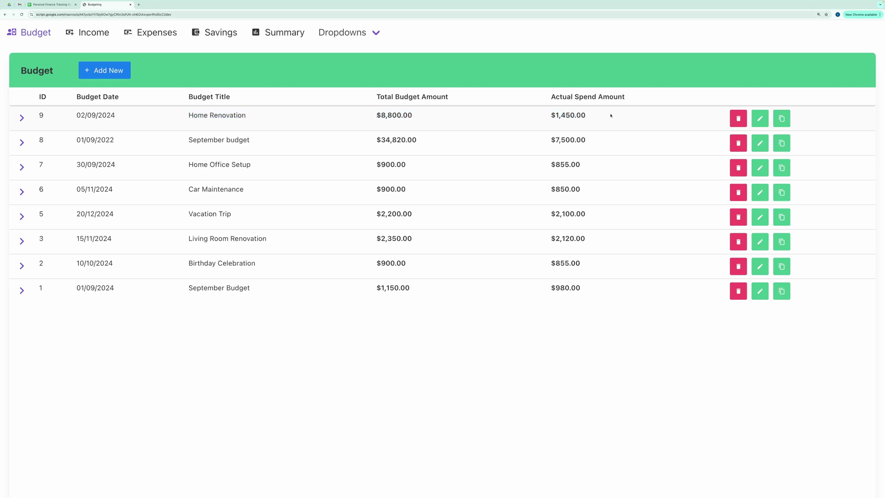
Step: Make one copy of the Home Renovation budget
left_click(785, 120)
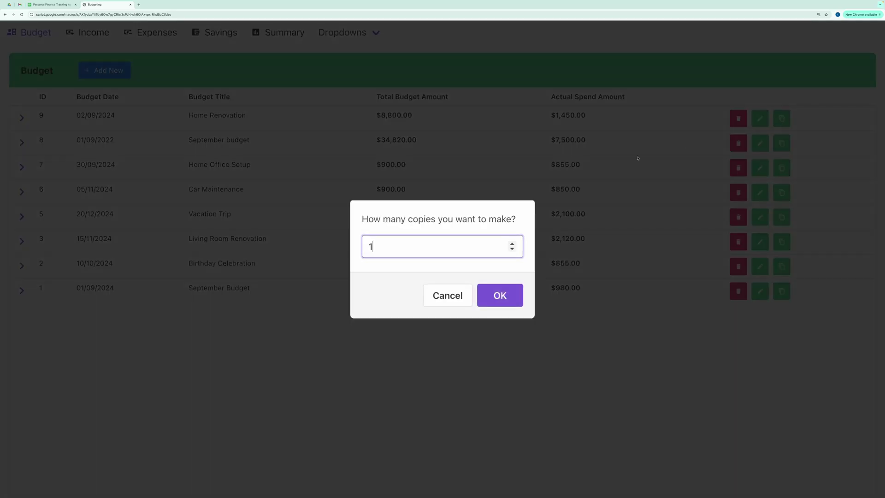
left_click(495, 299)
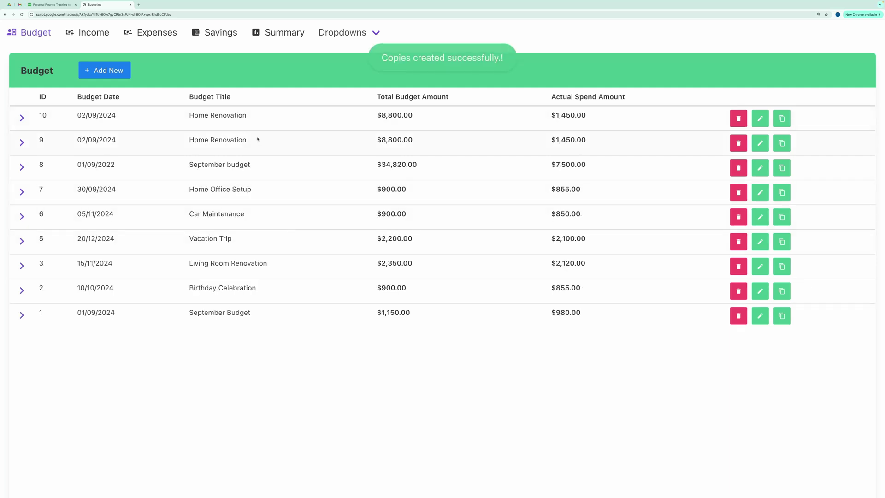
left_click_drag(258, 140, 257, 116)
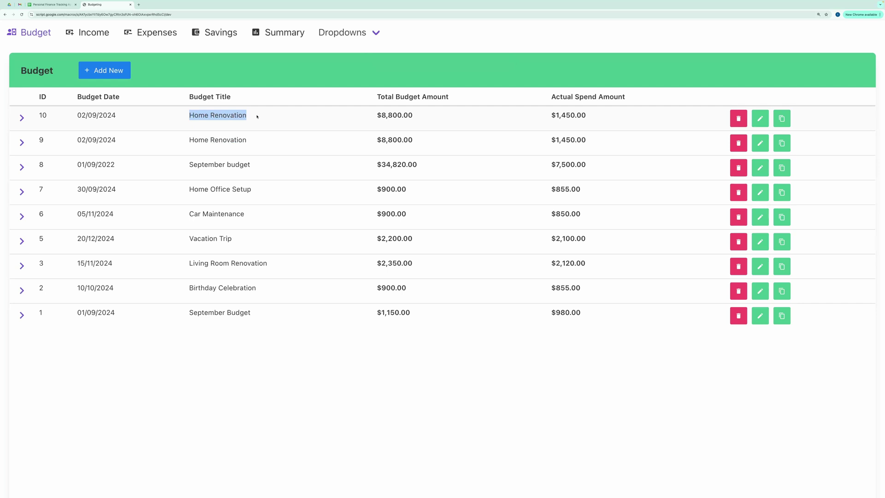
Step: Edit the copy to date 02/10/2024 and title 'Home Renovation - II'
left_click(759, 119)
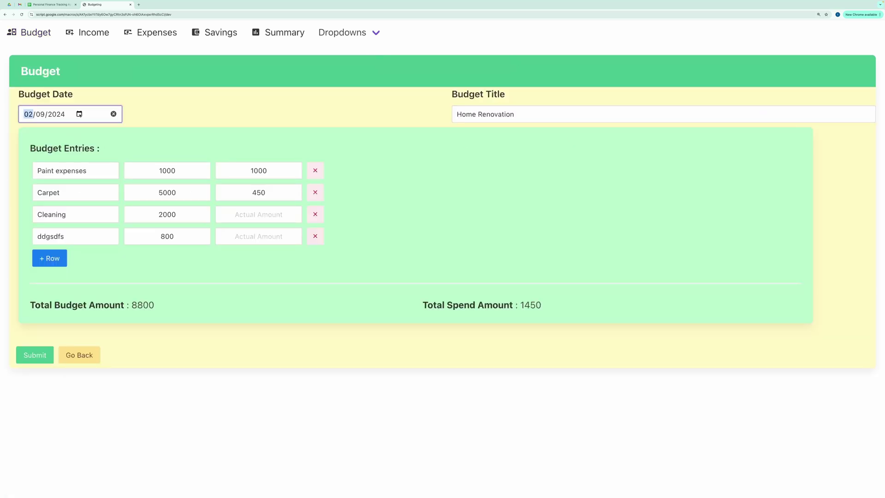
left_click(80, 114)
left_click(129, 136)
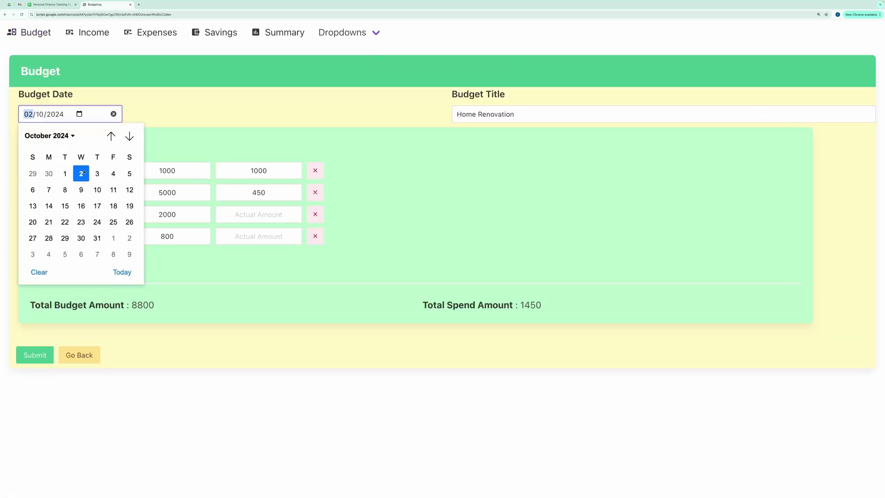
left_click(81, 173)
left_click(544, 114)
type("- II")
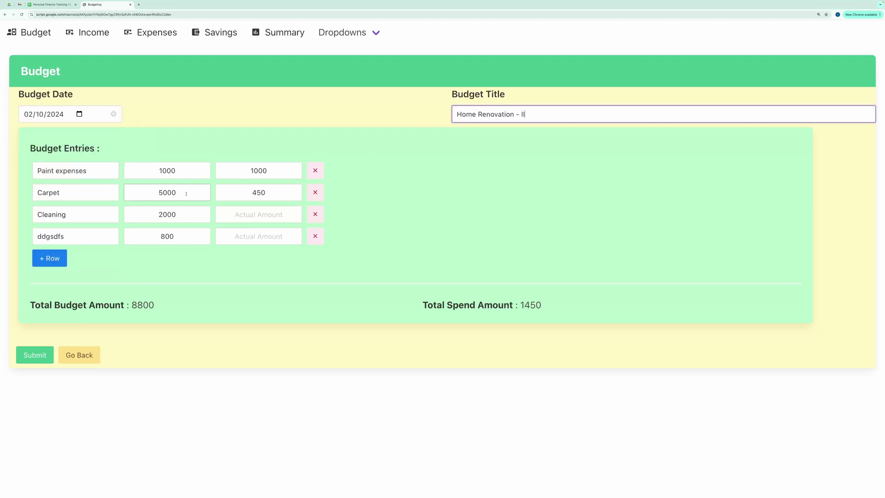
Step: Delete all budget and actual amounts from the copy's four entries
left_click_drag(179, 193, 122, 189)
key("BackSpace")
left_click_drag(181, 171, 124, 169)
key("BackSpace")
left_click_drag(272, 170, 218, 169)
key("BackSpace")
left_click_drag(274, 192, 217, 192)
key("BackSpace")
left_click_drag(182, 214, 130, 213)
key("BackSpace")
left_click_drag(186, 237, 131, 236)
key("BackSpace")
Step: Save the edited copy and expand then collapse budget 10's entries
left_click(41, 358)
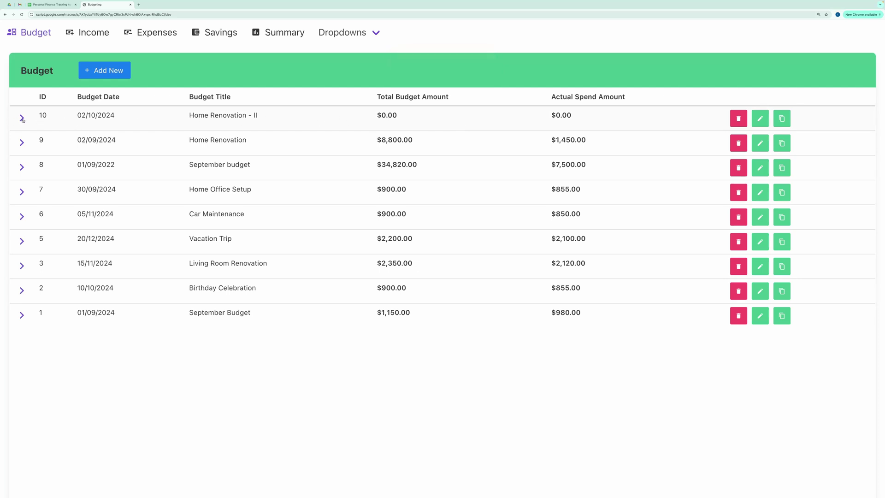
left_click(21, 117)
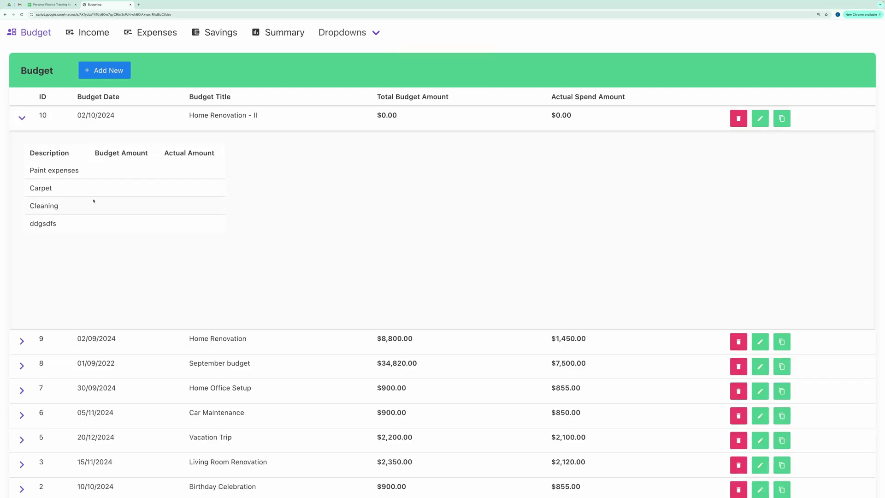
left_click(22, 119)
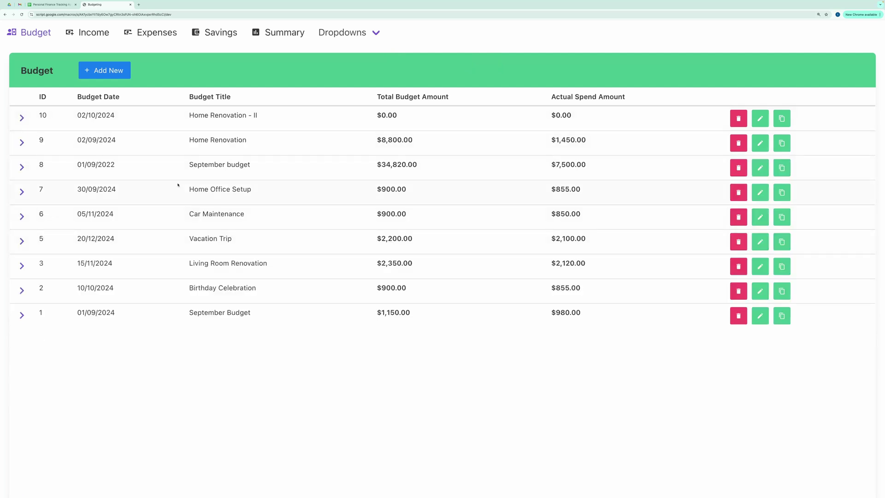
Step: Start a new income record with a 'Rent' entry of 2500 under Income from Rent
left_click(95, 33)
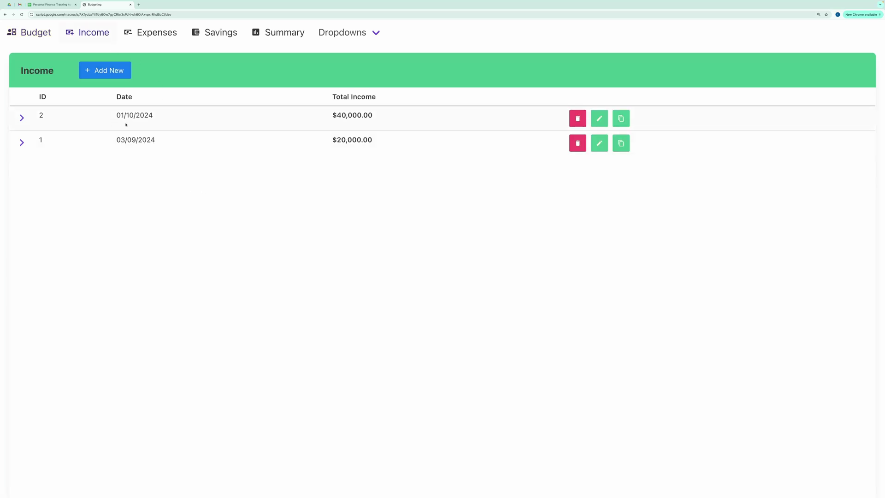
left_click(105, 71)
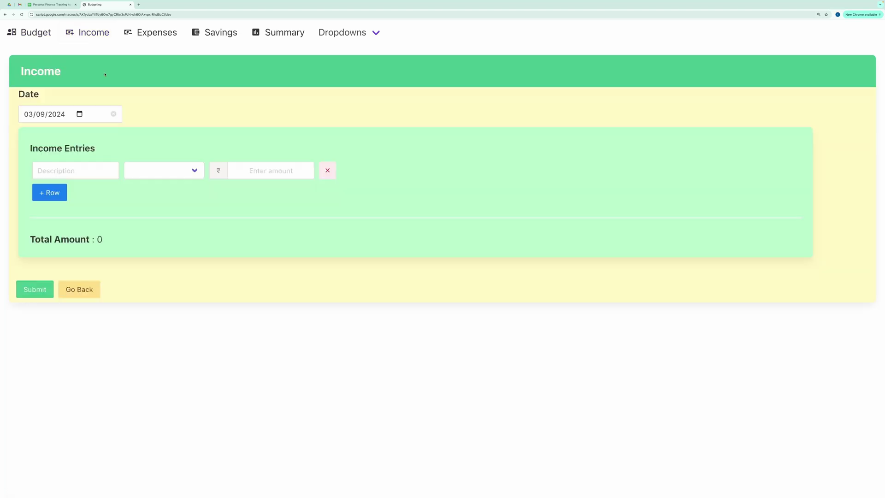
left_click(95, 167)
type("Rent")
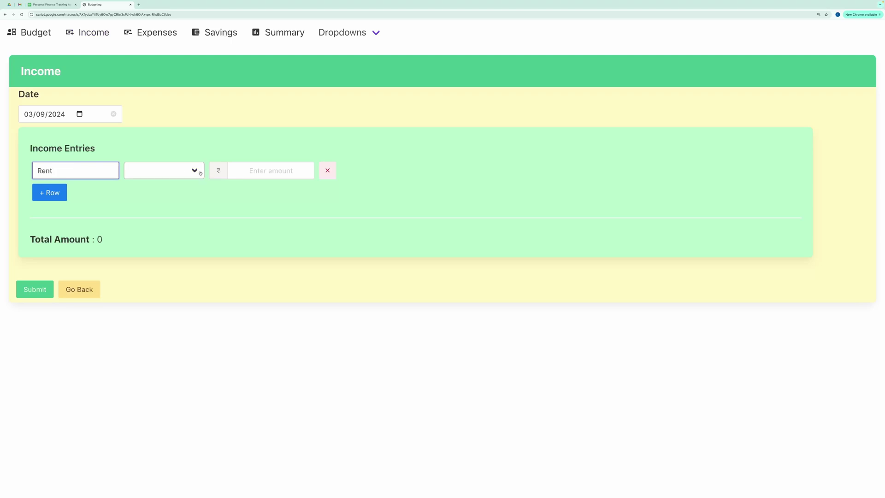
left_click(178, 171)
left_click(179, 172)
left_click(254, 169)
type("2500")
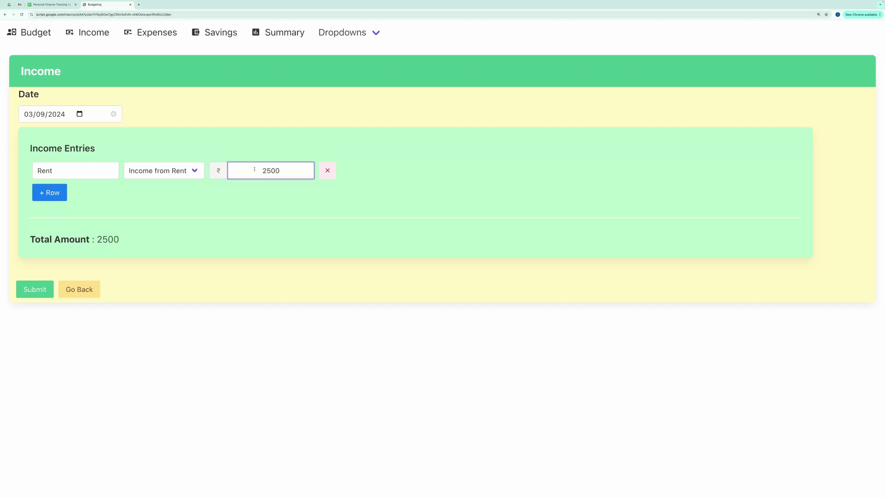
left_click(137, 205)
Step: Remove the extra empty income row and save the rent income record
left_click(45, 200)
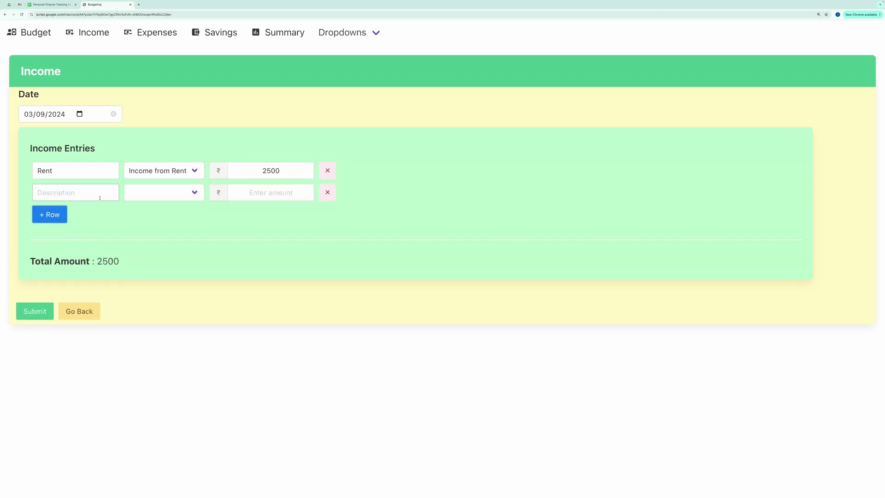
left_click(95, 196)
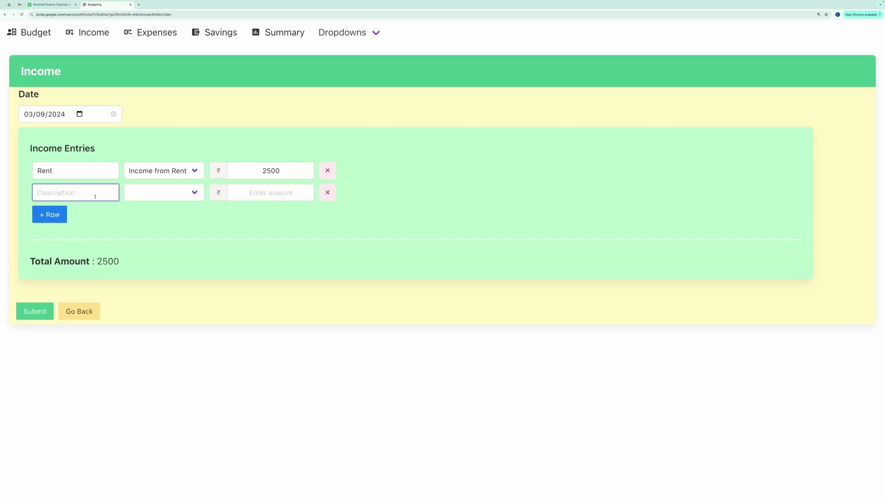
left_click(327, 192)
left_click(45, 290)
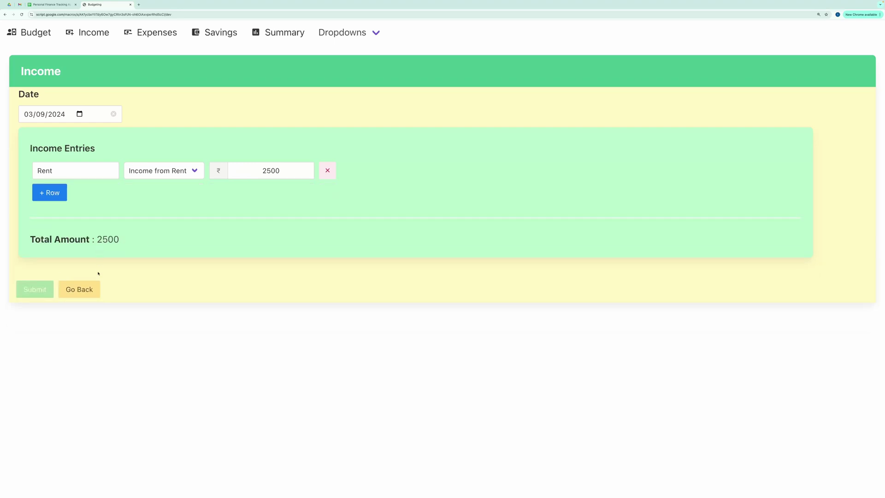
left_click(150, 33)
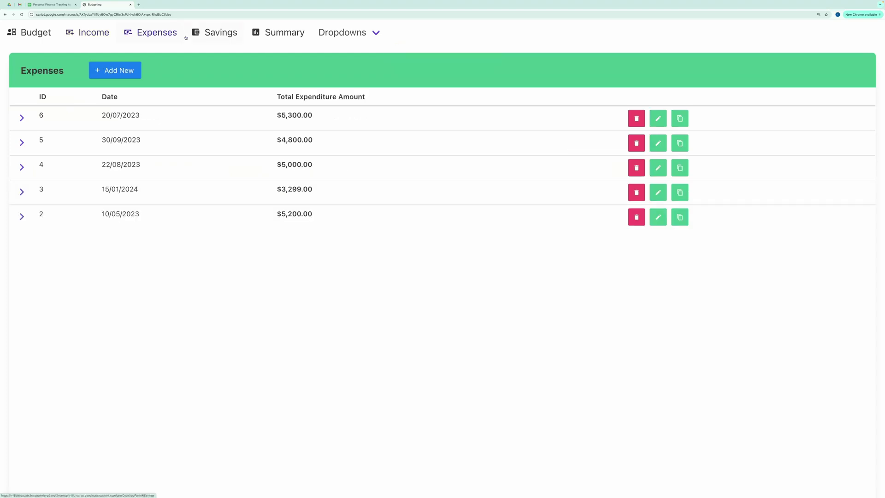
left_click(221, 33)
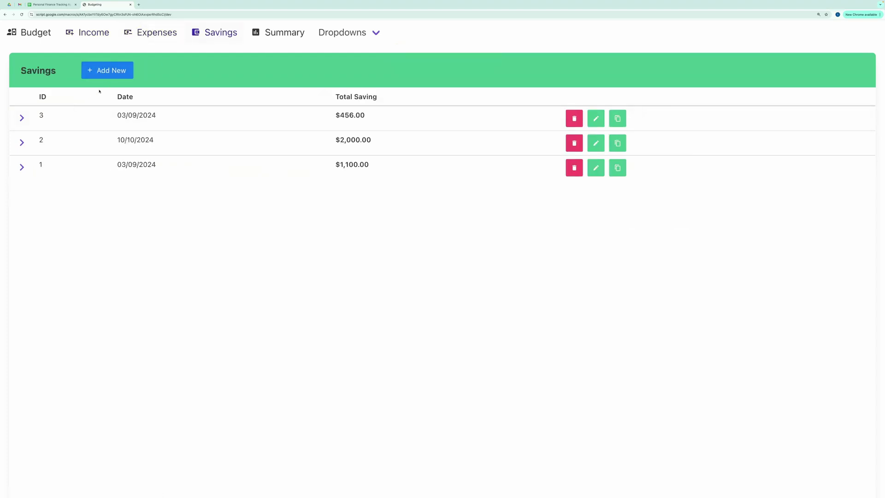
left_click(22, 118)
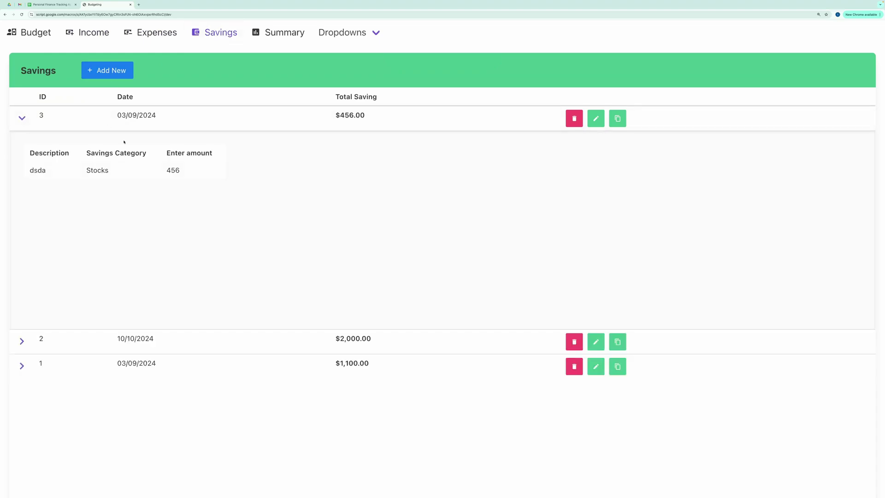
left_click(22, 118)
left_click(107, 70)
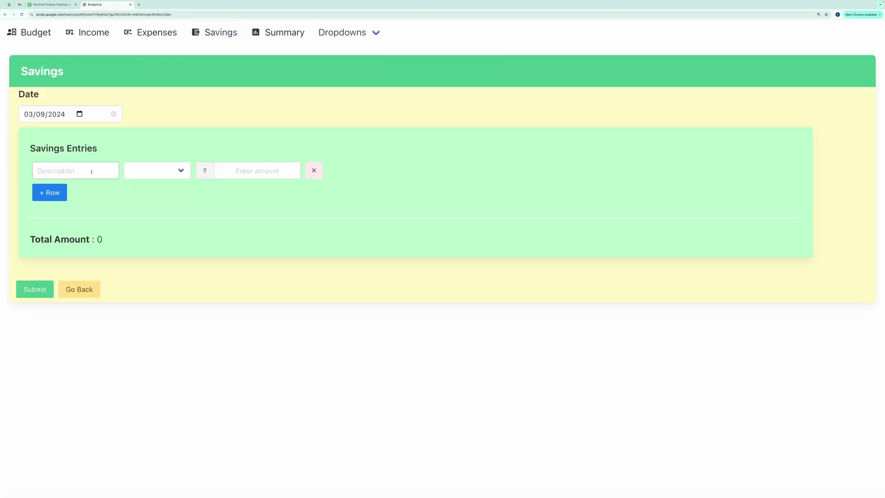
left_click(49, 192)
left_click(49, 214)
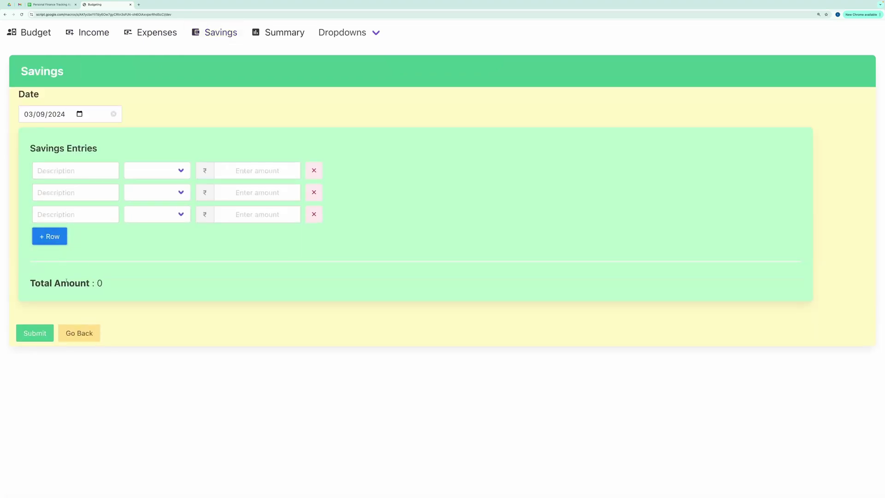
left_click(79, 333)
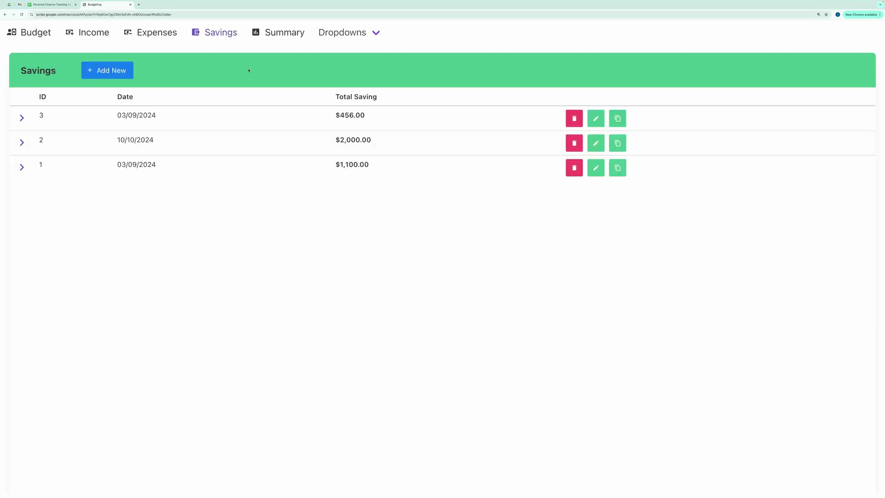
Step: Open the Summary page and inspect the monthly totals table and the 23,599.00 expense total
left_click(275, 40)
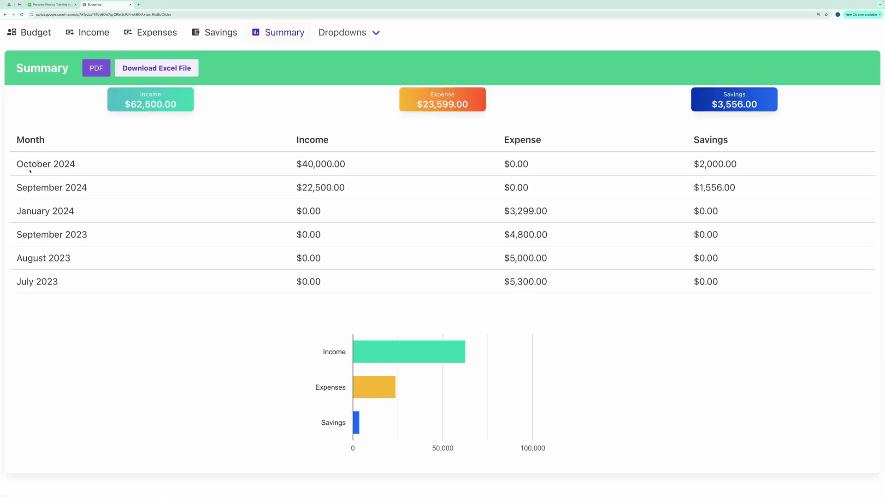
left_click_drag(295, 138, 550, 201)
left_click(181, 244)
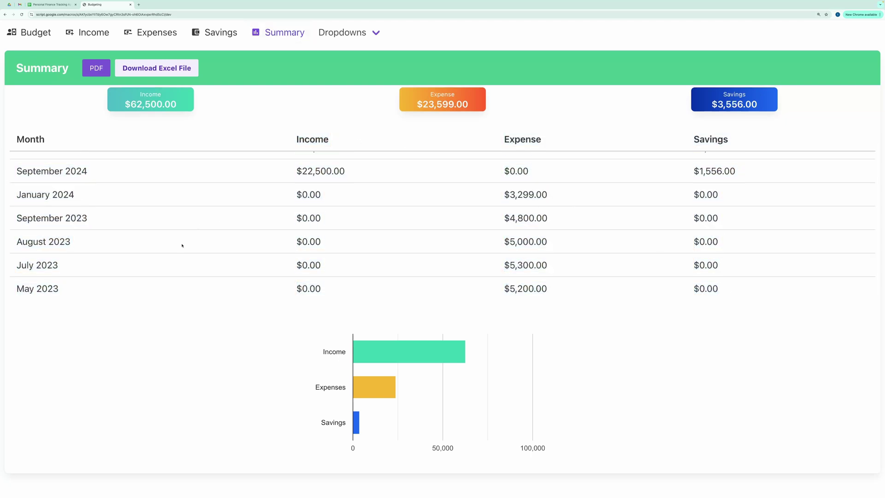
scroll(181, 248, "up", 1)
scroll(148, 219, "down", 1)
scroll(152, 227, "up", 1)
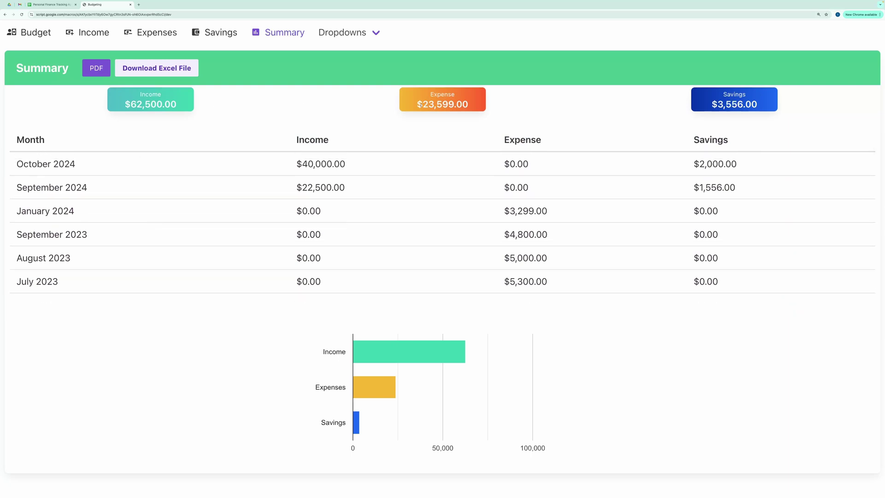
left_click_drag(420, 105, 486, 105)
left_click(371, 369)
mouse_move(361, 383)
Step: Duplicate the Personal Finance Tracking App spreadsheet and launch the copy's Personal Budgeting Apps Script project
left_click(53, 5)
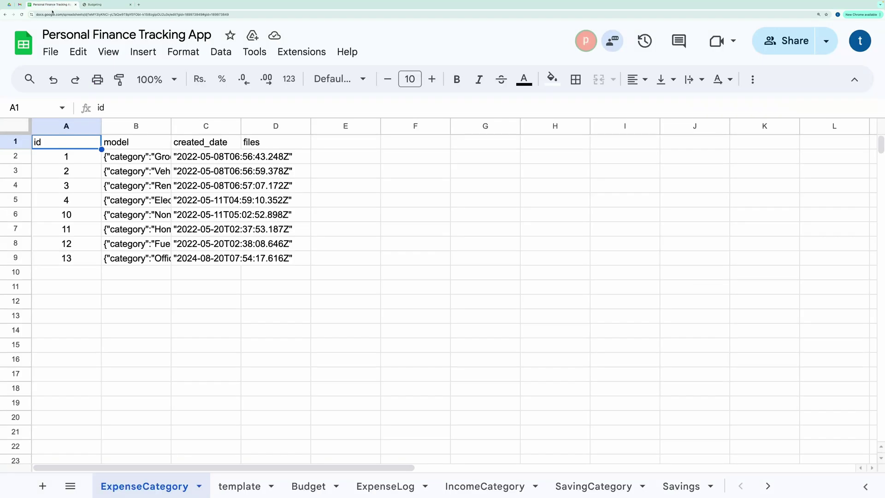
left_click(50, 52)
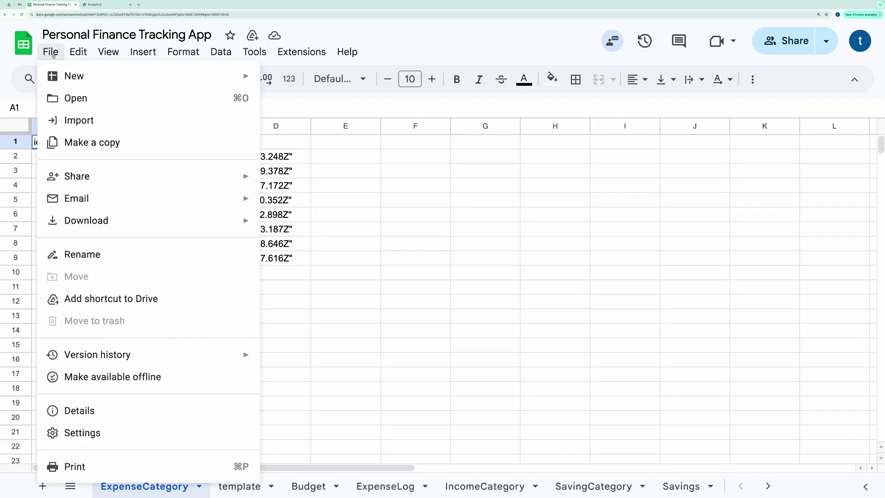
left_click(88, 146)
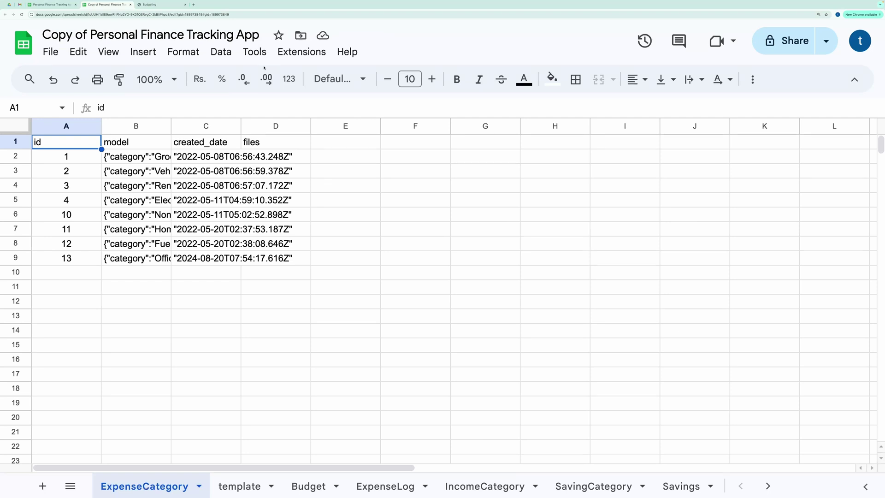
left_click(301, 51)
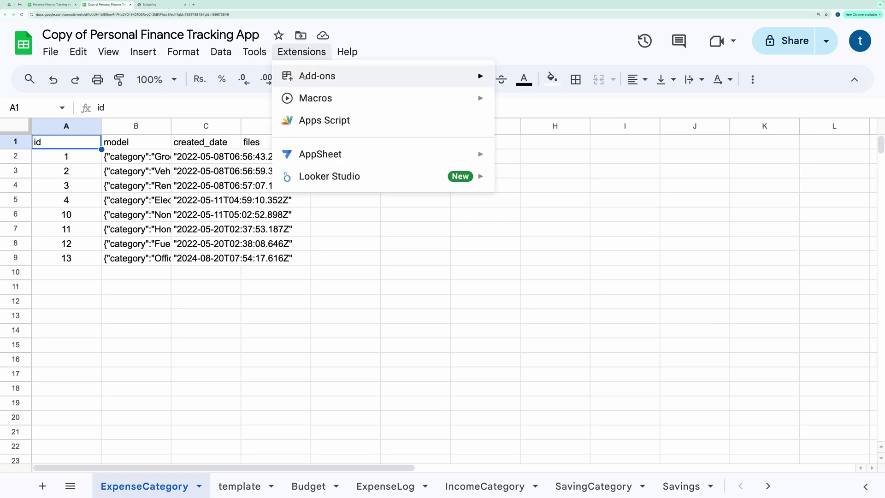
left_click(307, 121)
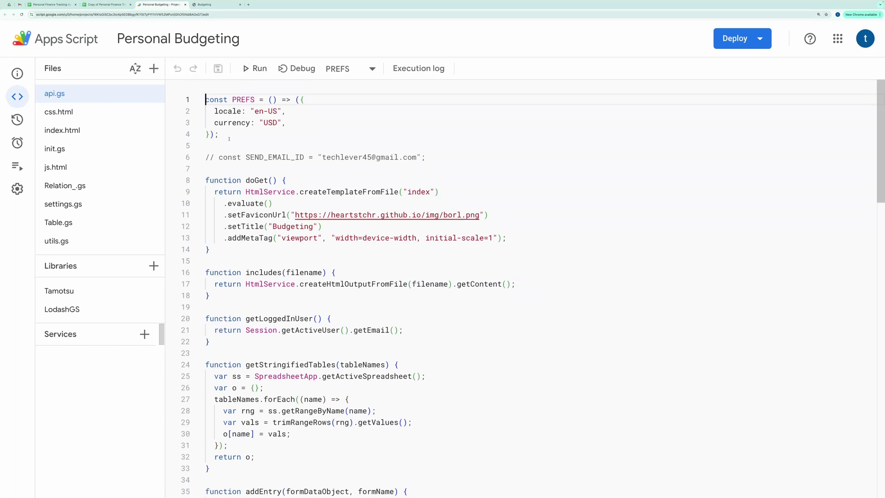
Step: Inspect the PREFS en-US locale and currency settings in api.gs, then start a new deployment
left_click_drag(229, 139, 193, 98)
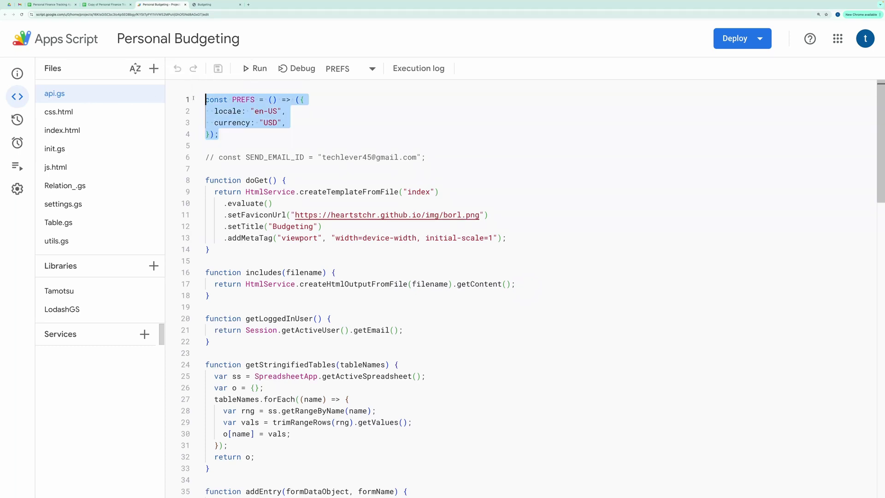
left_click(282, 135)
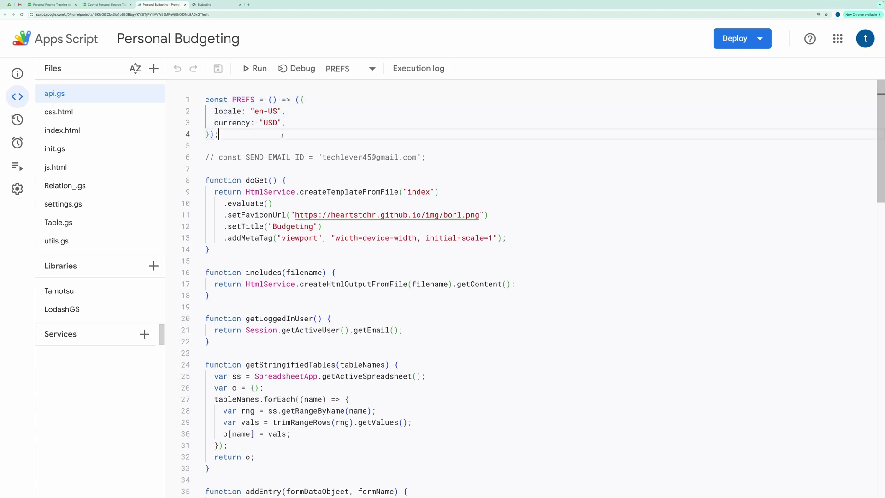
left_click(297, 112)
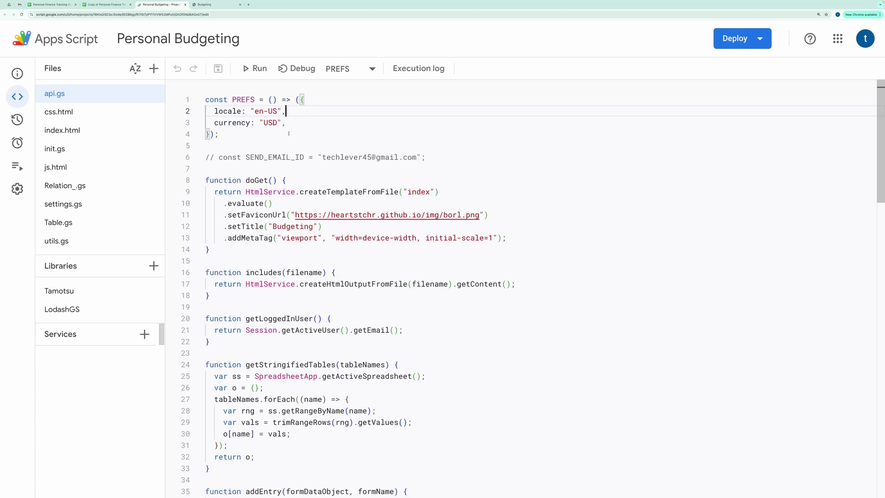
left_click_drag(288, 134, 205, 99)
left_click(317, 129)
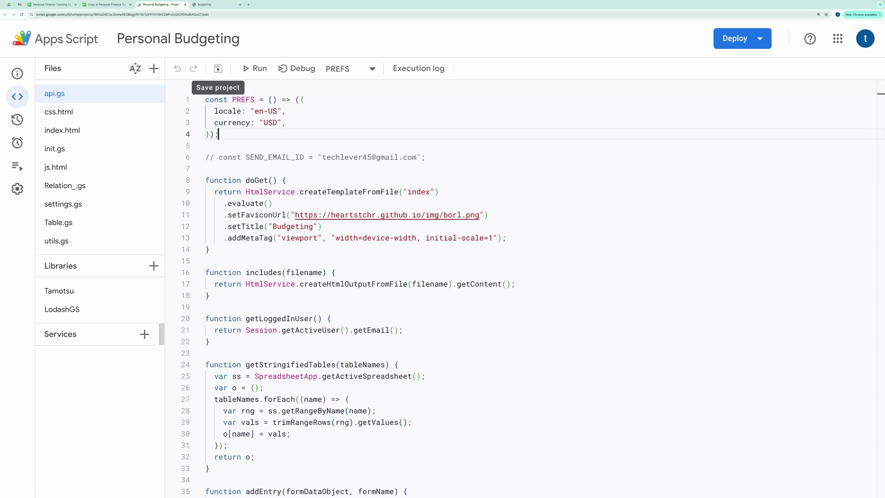
left_click(730, 41)
left_click(756, 68)
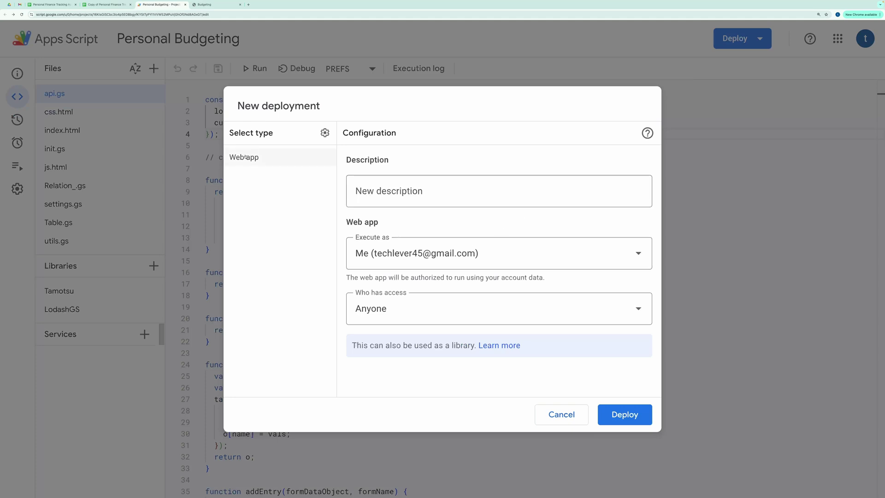
Step: Deploy the web app with description 'v-1' and access limited to Only myself
left_click(390, 188)
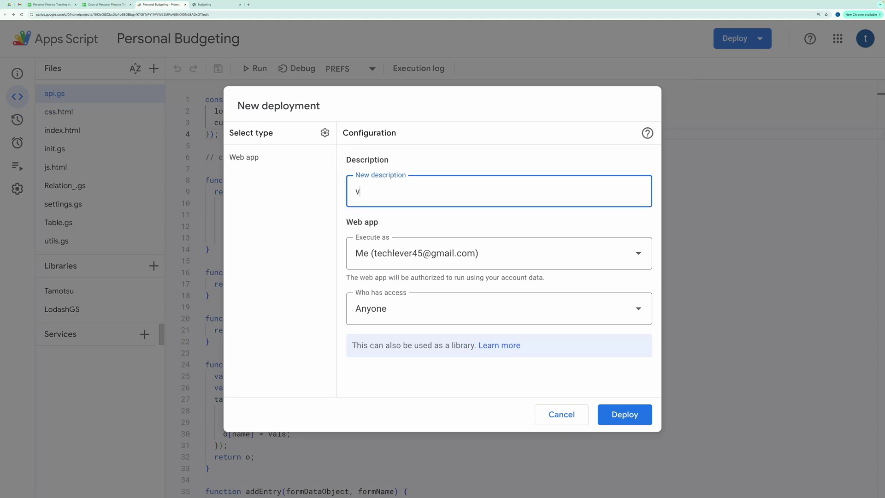
type("-1")
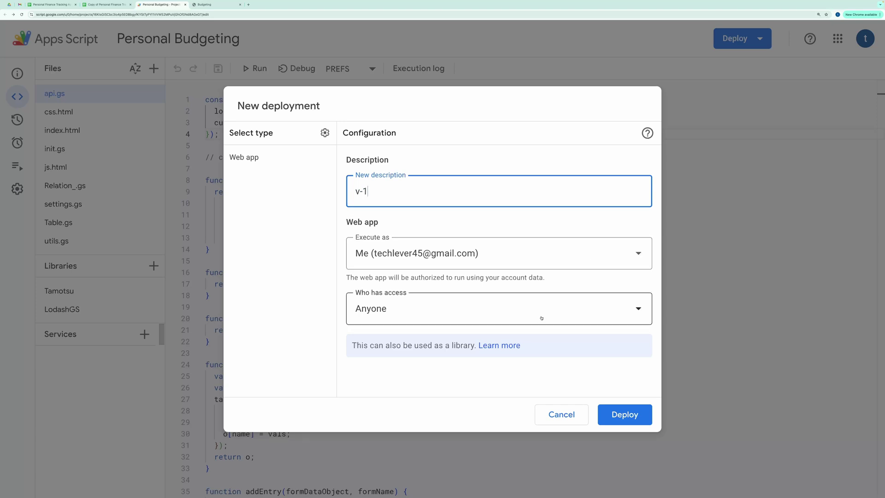
left_click(518, 313)
left_click(406, 329)
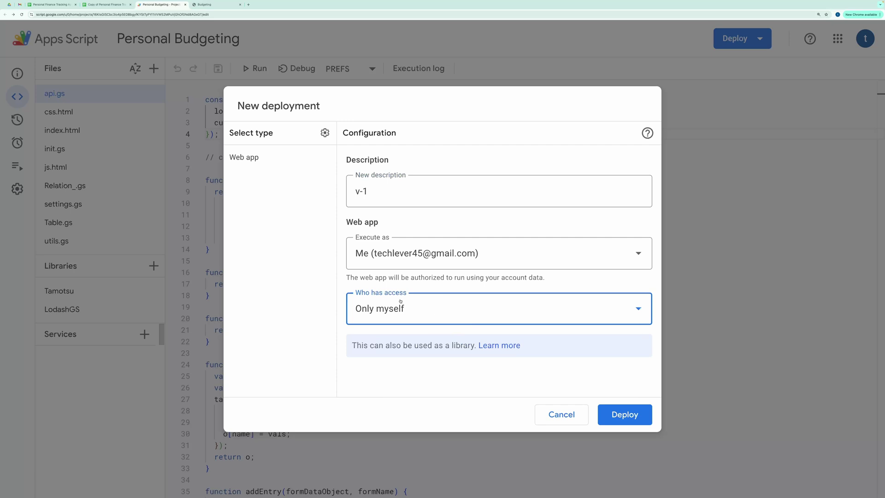
left_click(617, 417)
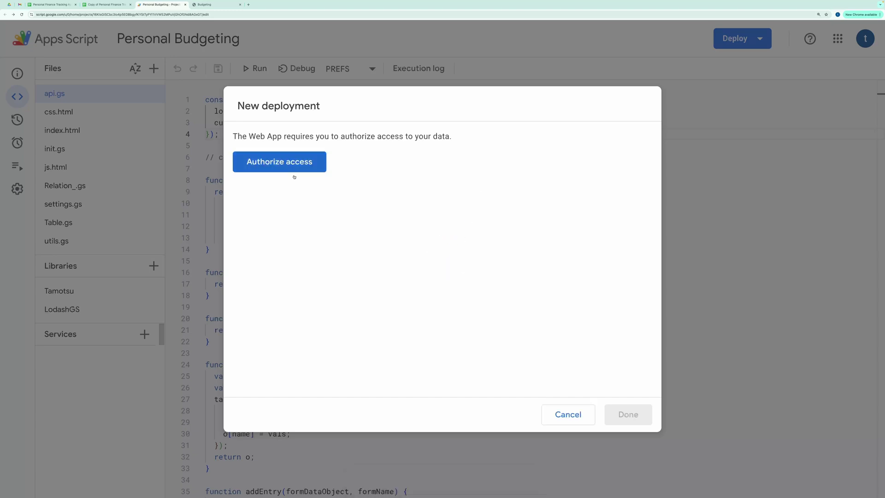
Step: Authorize Personal Budgeting for the signed-in account, proceeding past the unsafe-app warning and allowing access
left_click(297, 163)
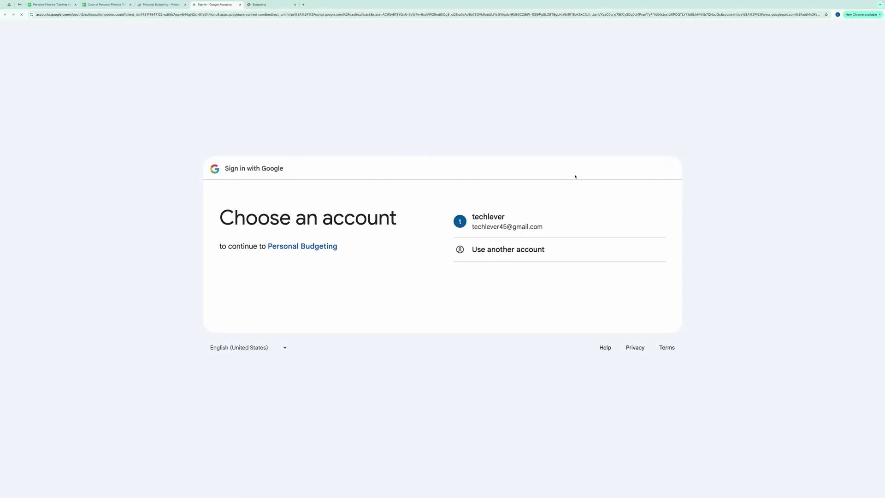
left_click(533, 221)
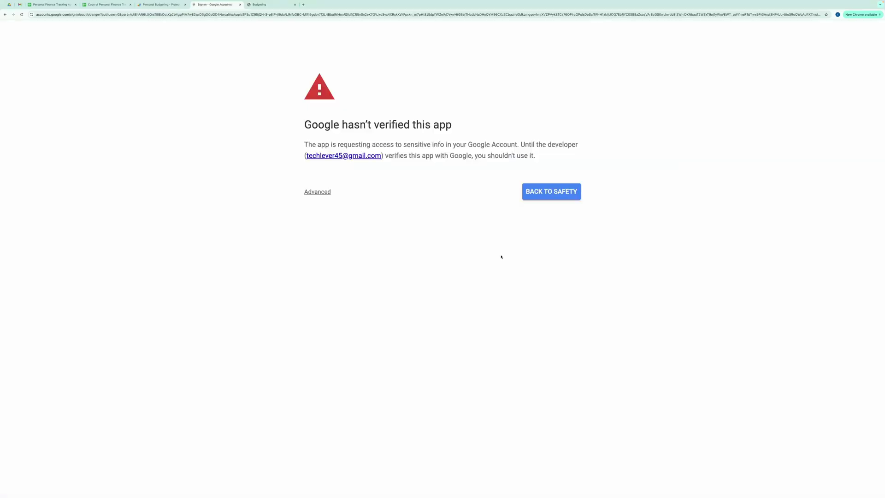
left_click(317, 192)
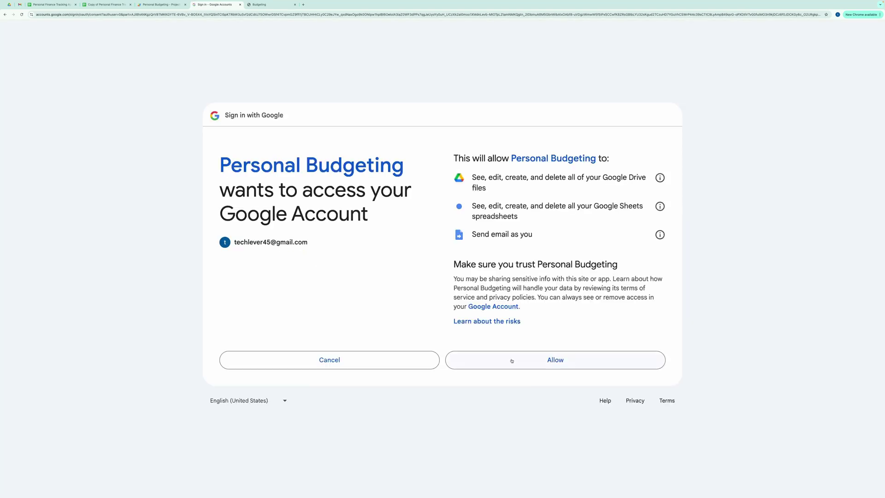
left_click(513, 360)
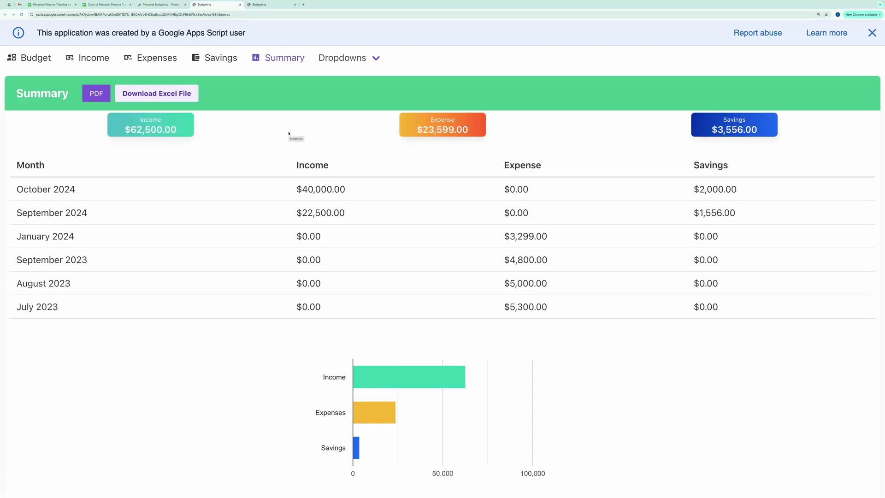
Step: Dismiss the Apps Script notice and review the Budget, Income, Expenses and Savings pages before returning to Summary
left_click(871, 32)
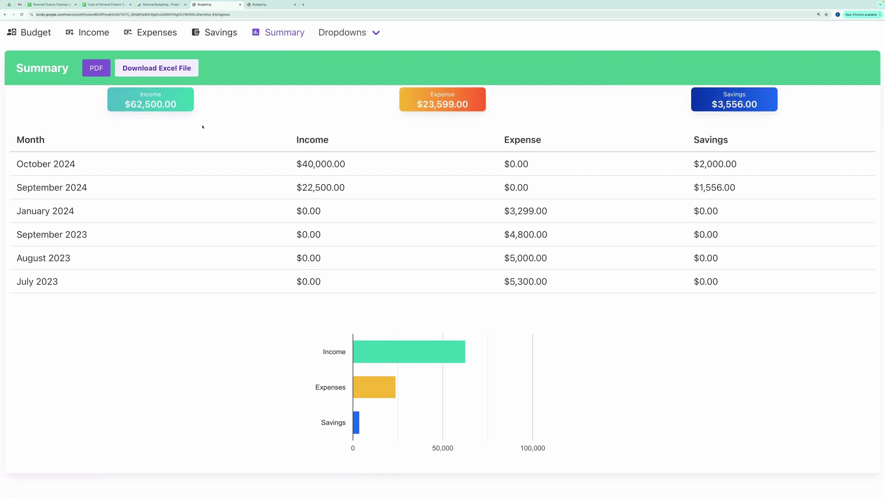
left_click(28, 32)
left_click(88, 32)
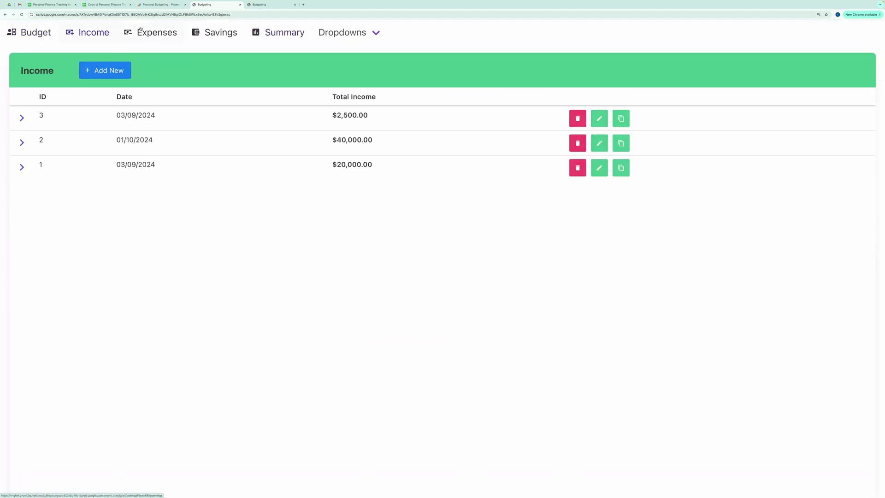
left_click(140, 29)
left_click(205, 32)
left_click(279, 33)
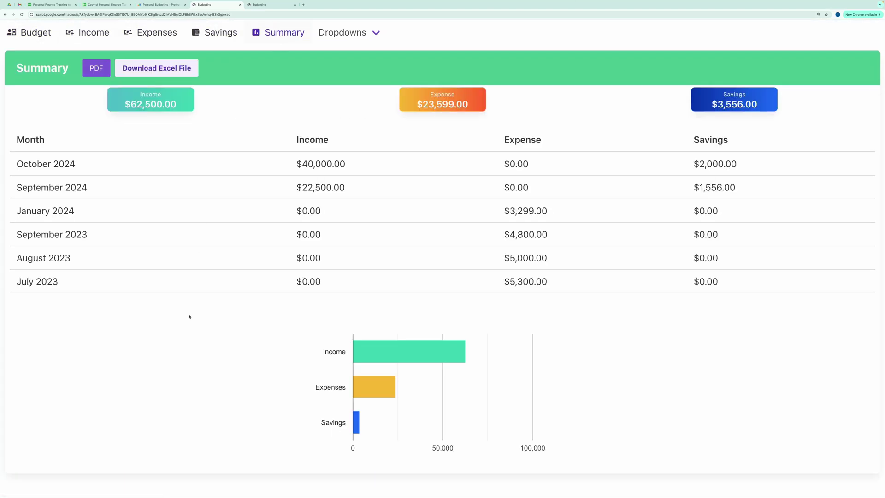